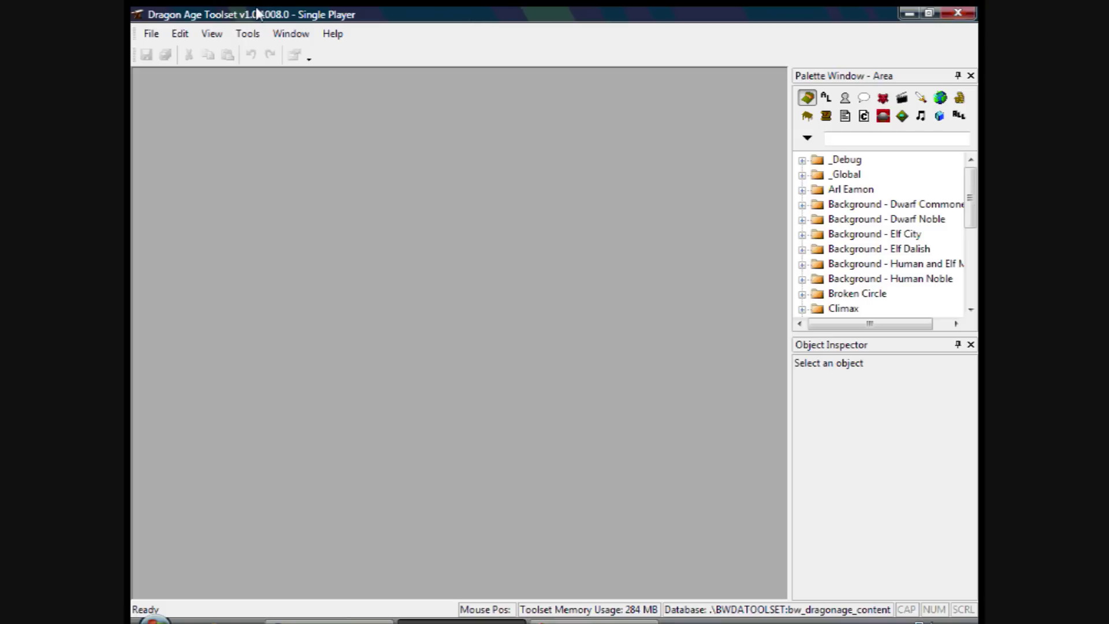
Step: Create a new cutscene resource named videotutorial in the Single Player module
left_click(180, 33)
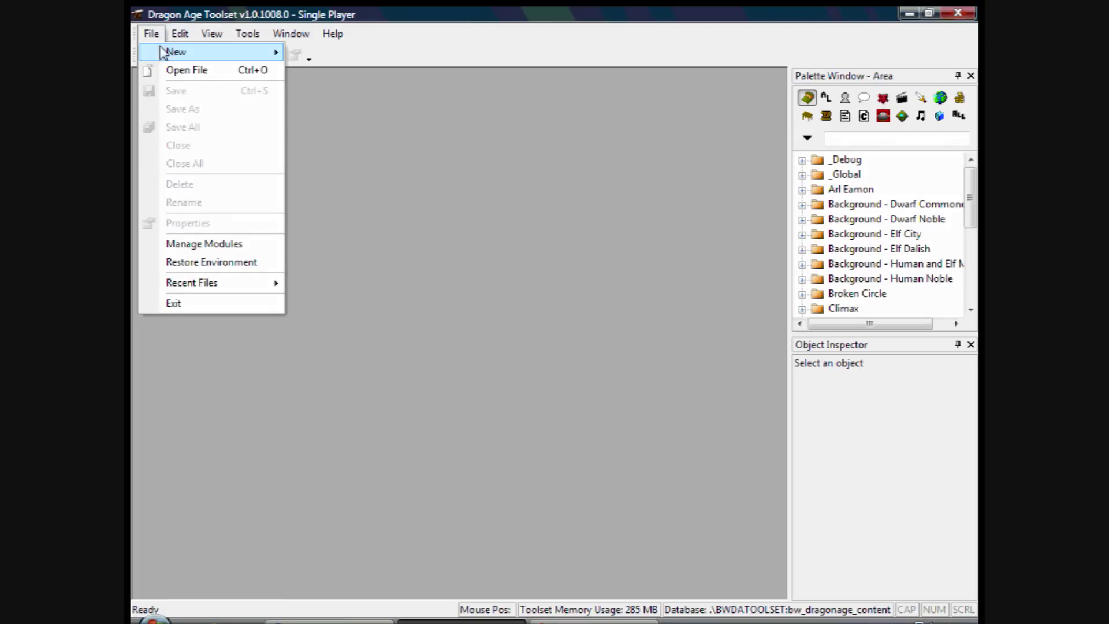
mouse_move(271, 52)
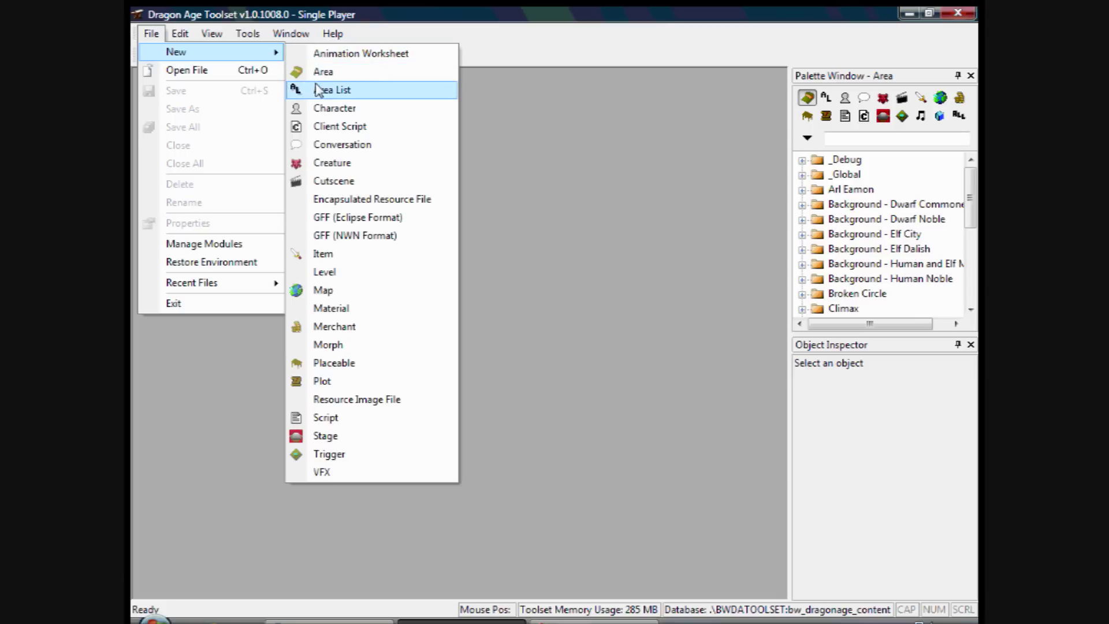
left_click(333, 181)
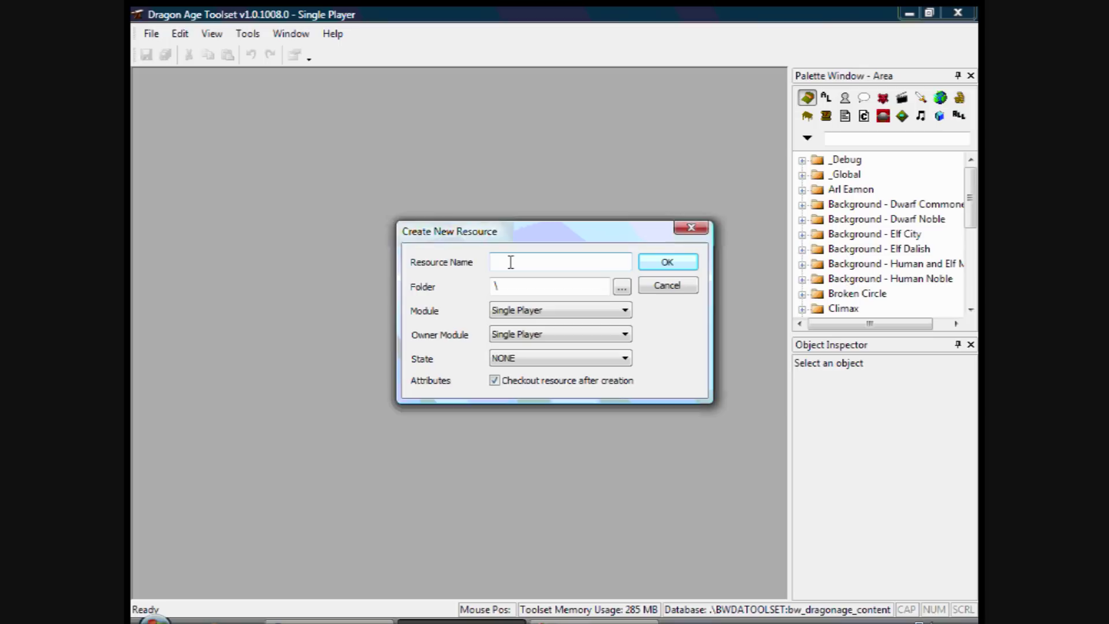
type("videotutr")
key("BackSpace")
type("orial")
left_click(662, 272)
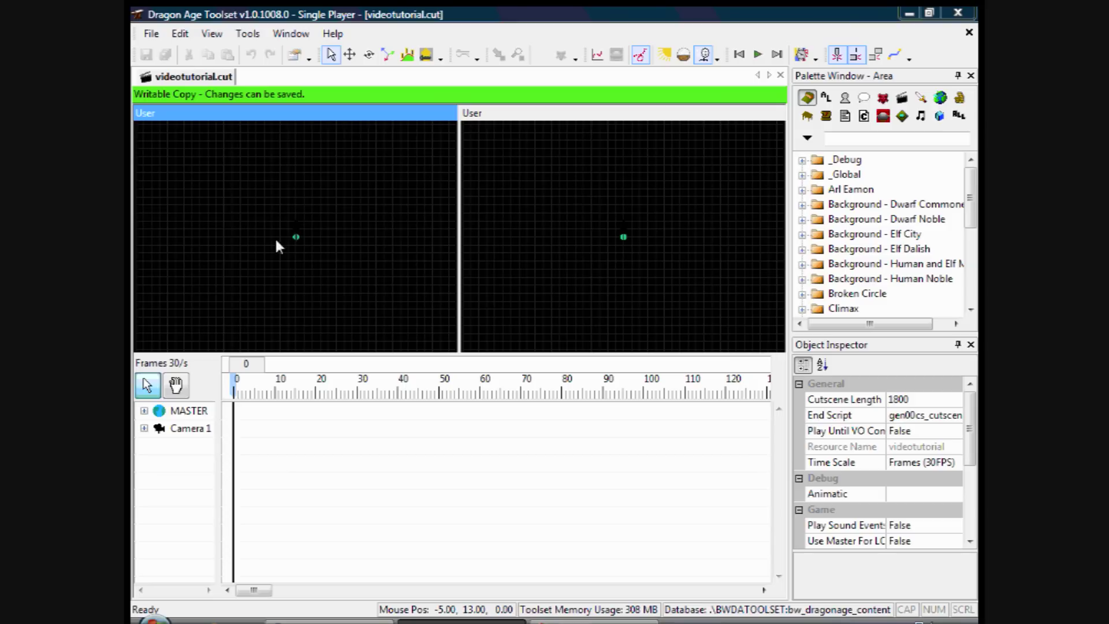
left_click(145, 411)
left_click(145, 411)
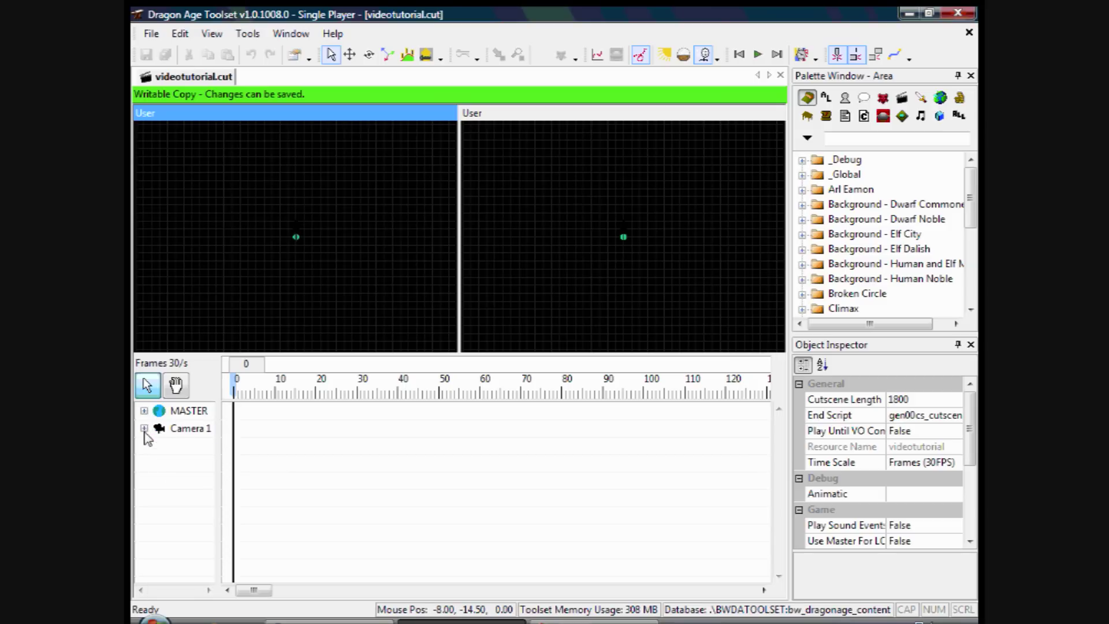
left_click(145, 412)
left_click(144, 410)
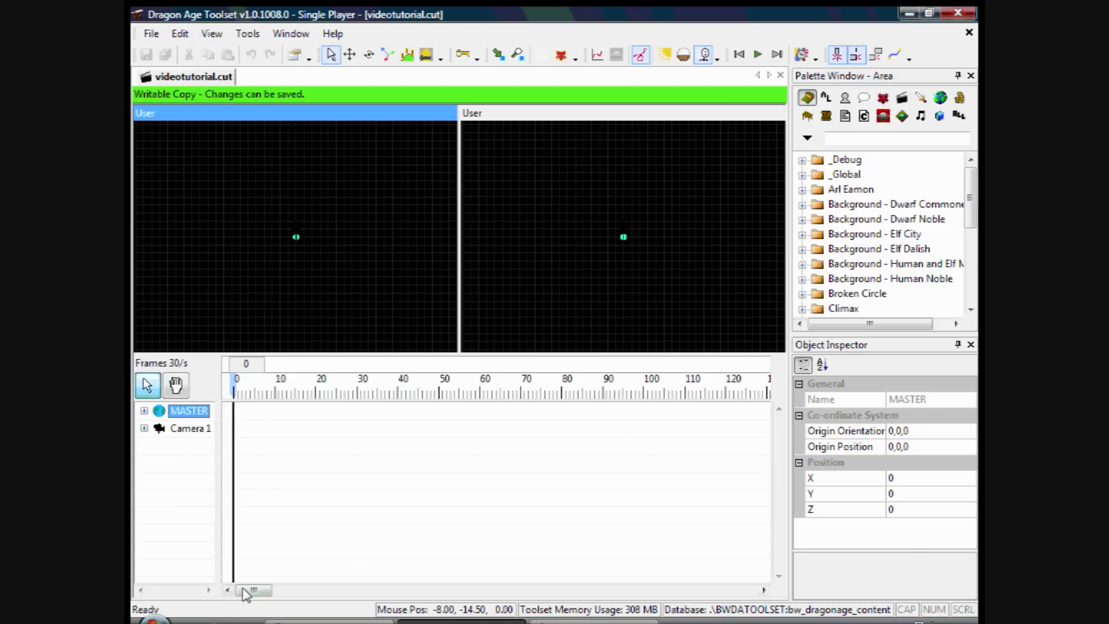
mouse_move(249, 589)
left_mouse_down()
mouse_move(309, 604)
mouse_move(334, 590)
mouse_move(425, 589)
mouse_move(252, 576)
mouse_move(377, 604)
left_mouse_up()
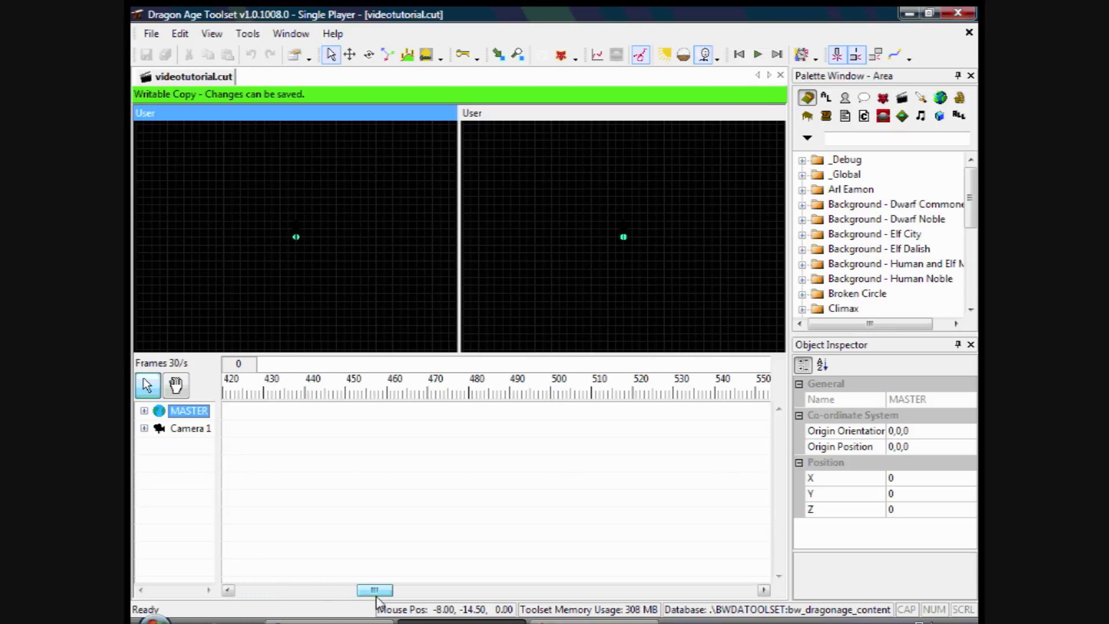
left_click_drag(377, 604, 231, 601)
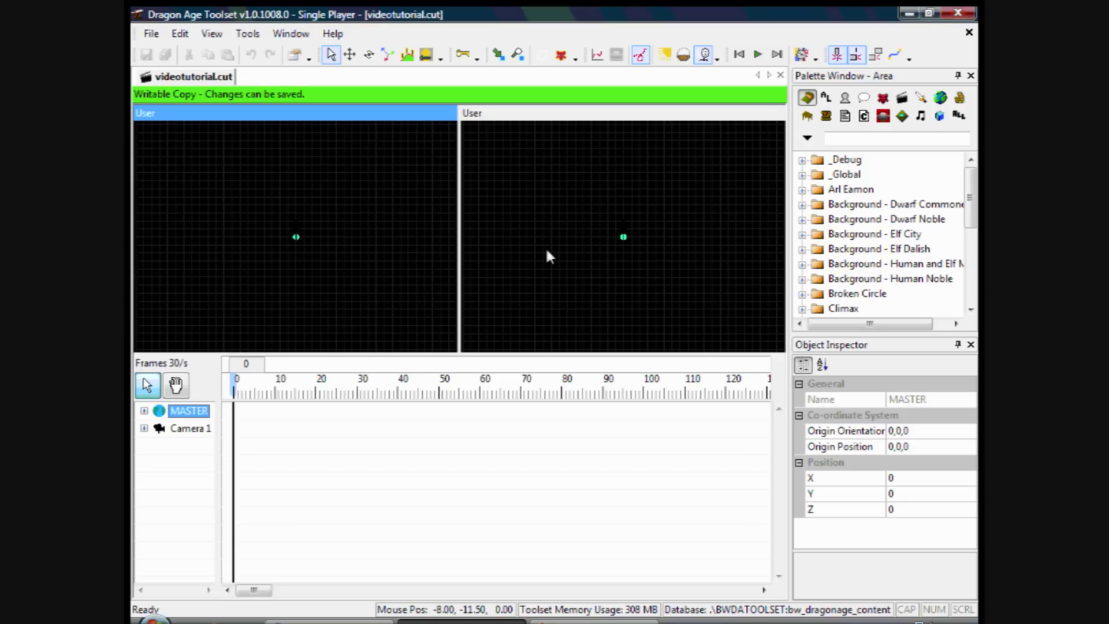
Step: Set the cutscene's Area property to cam100ar_camp_plains from the Party Camp folder
left_click(316, 221)
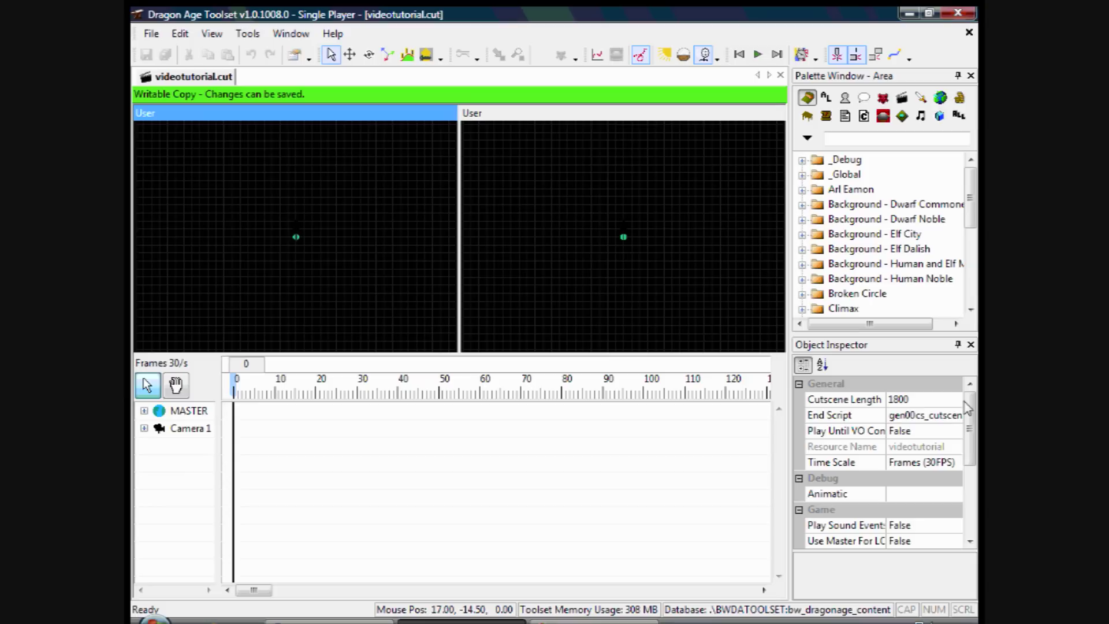
left_click_drag(969, 408, 962, 484)
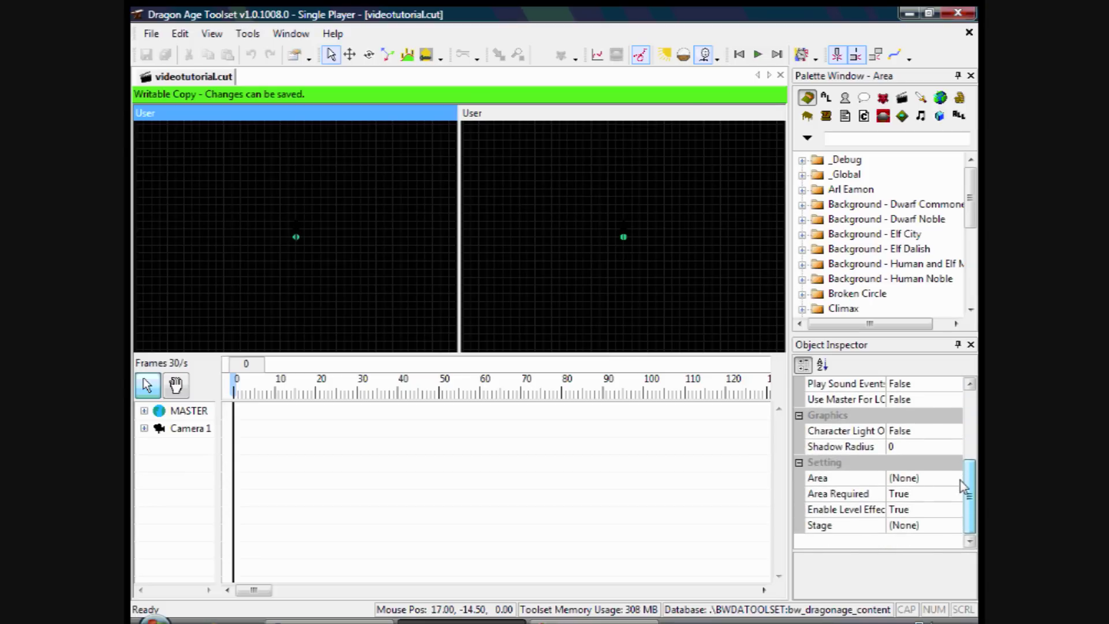
left_click(938, 483)
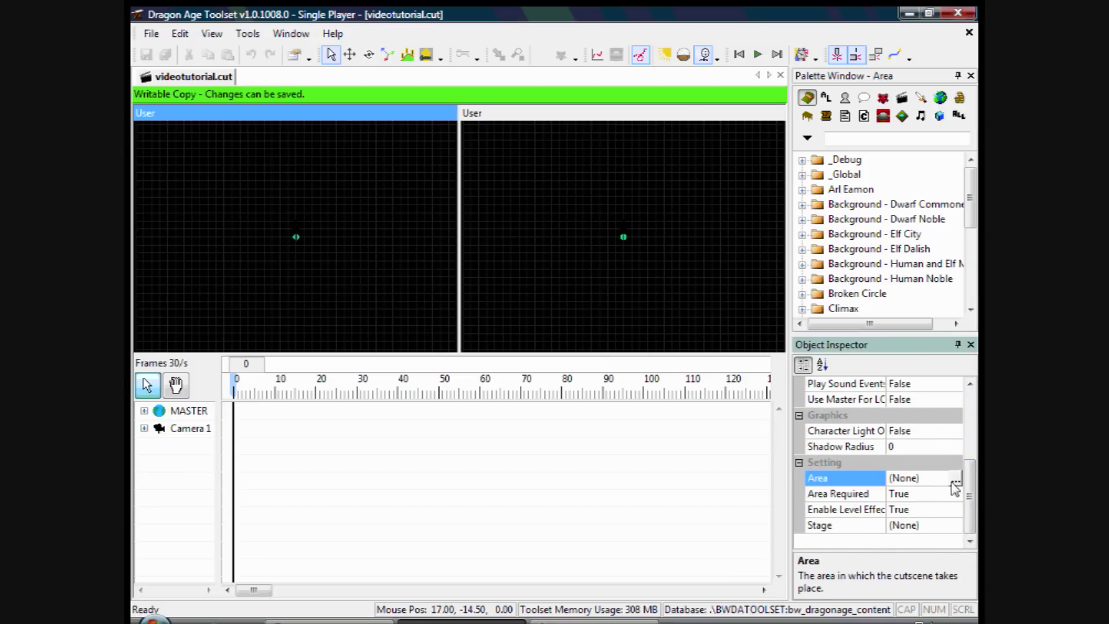
left_click(956, 480)
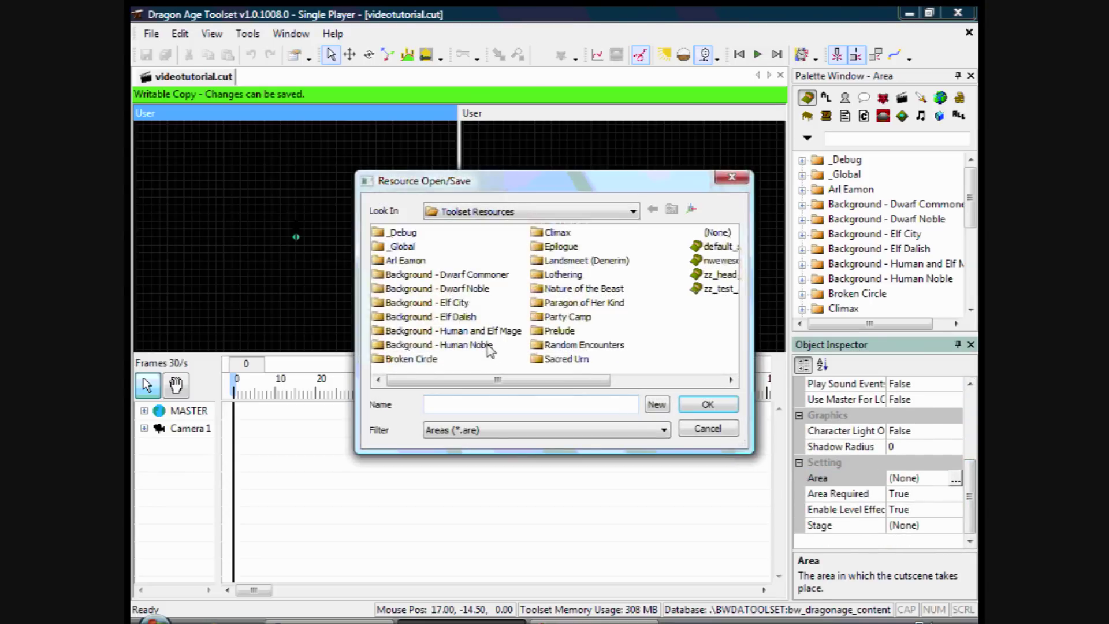
left_click(578, 318)
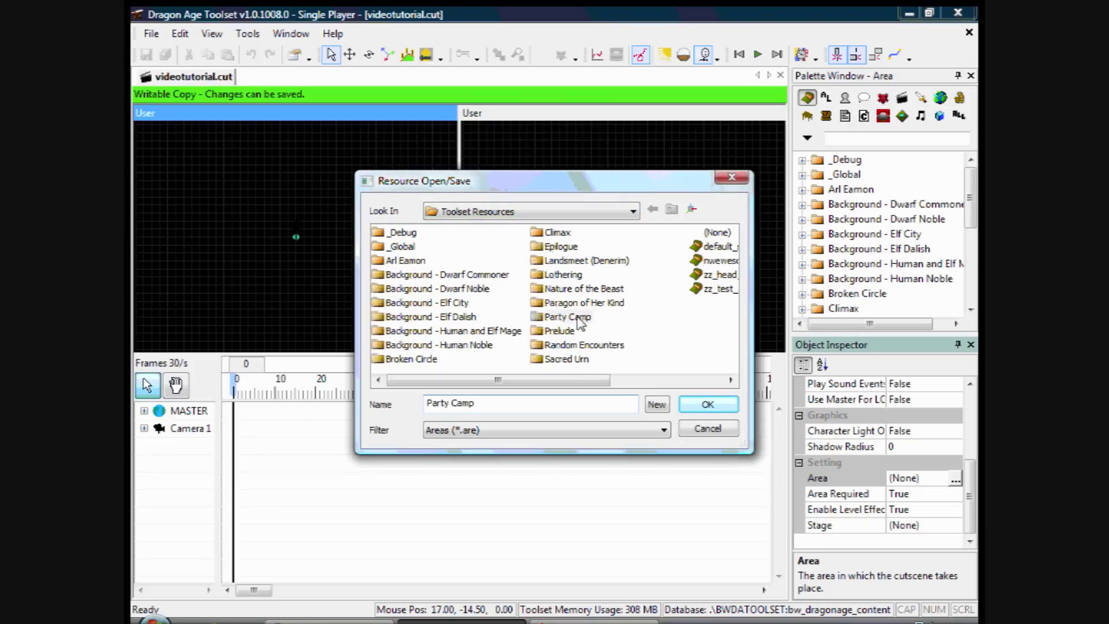
left_click(707, 404)
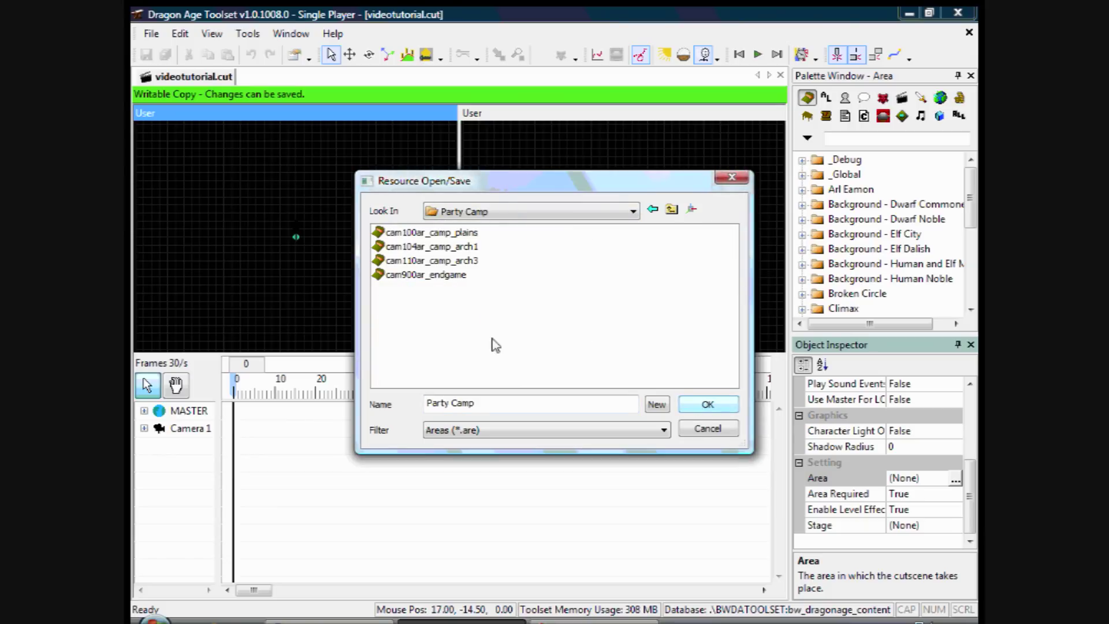
left_click(459, 233)
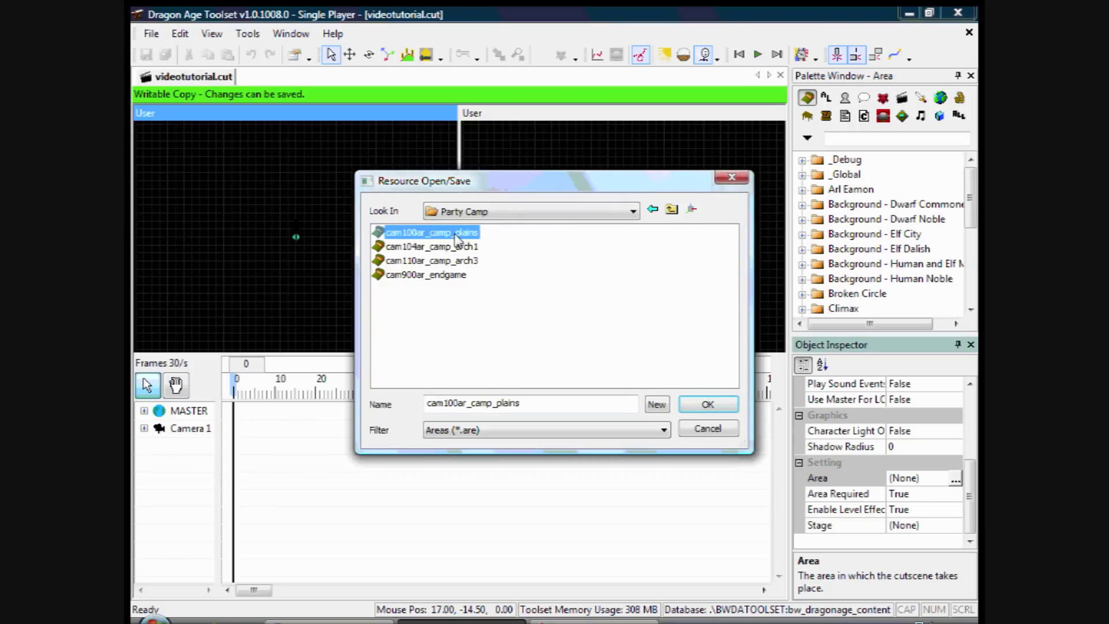
left_click(736, 407)
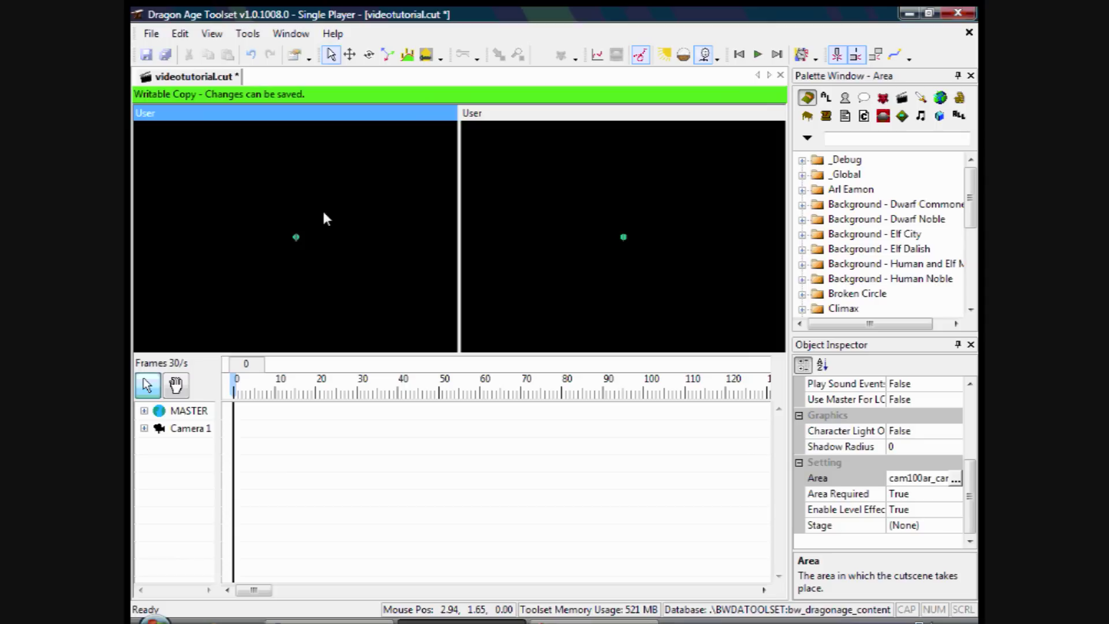
Step: Switch the second viewport from the User view to Camera 1, with the camp framed in the first viewport
mouse_move(329, 201)
middle_mouse_down()
mouse_move(311, 226)
mouse_move(336, 193)
mouse_move(239, 311)
mouse_move(379, 208)
mouse_move(296, 265)
mouse_move(394, 222)
middle_mouse_up()
scroll(311, 226, "up", 3)
middle_click_drag(415, 181, 331, 216)
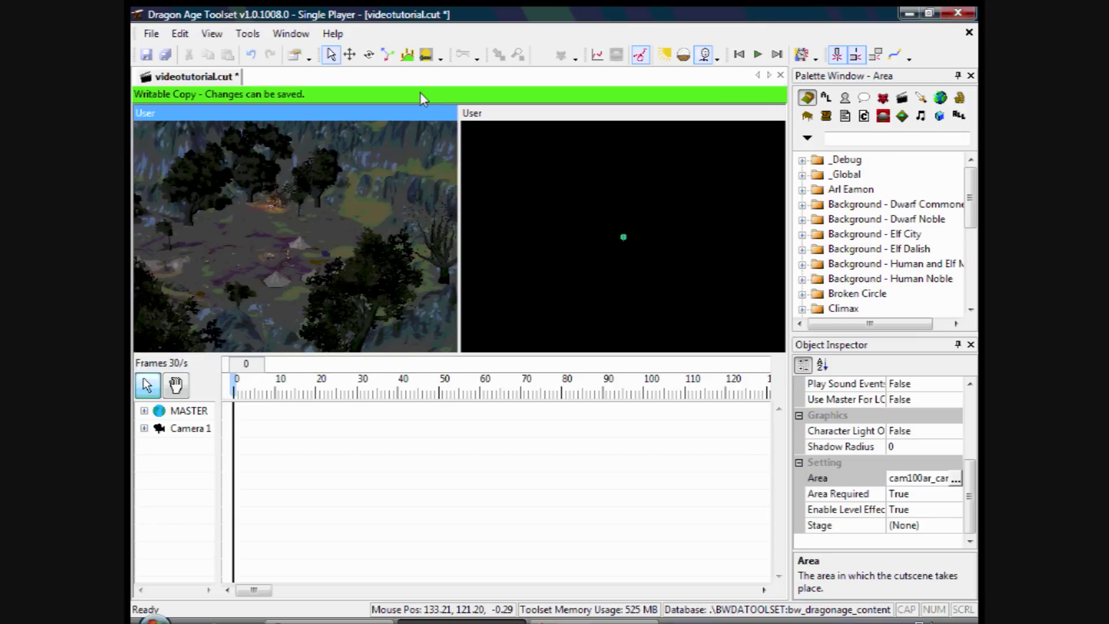
right_click_drag(228, 258, 334, 200)
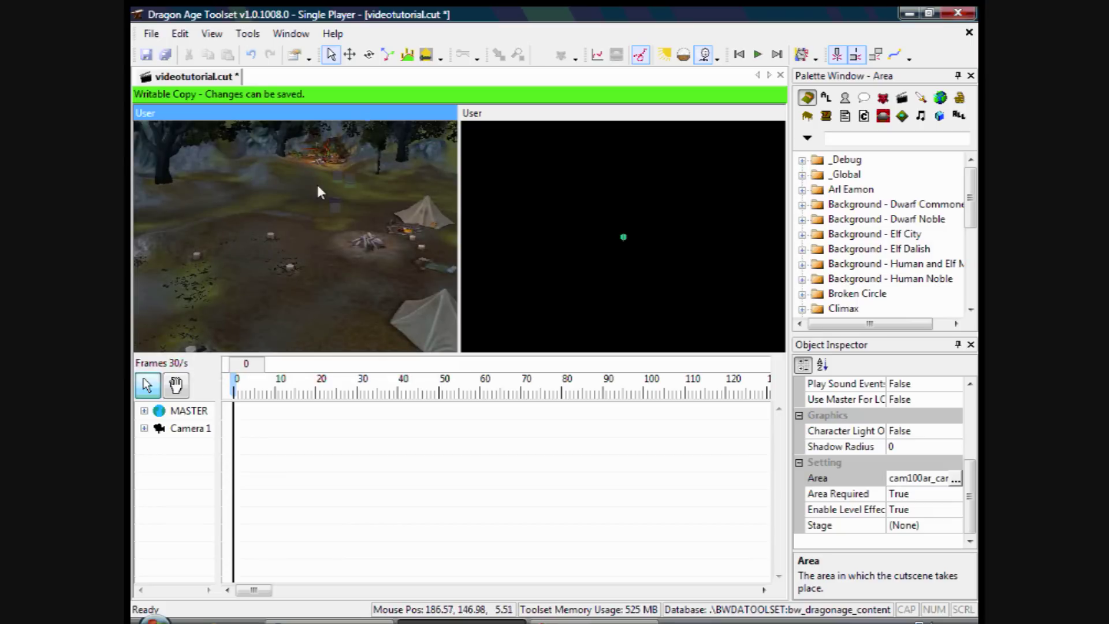
left_click(176, 431)
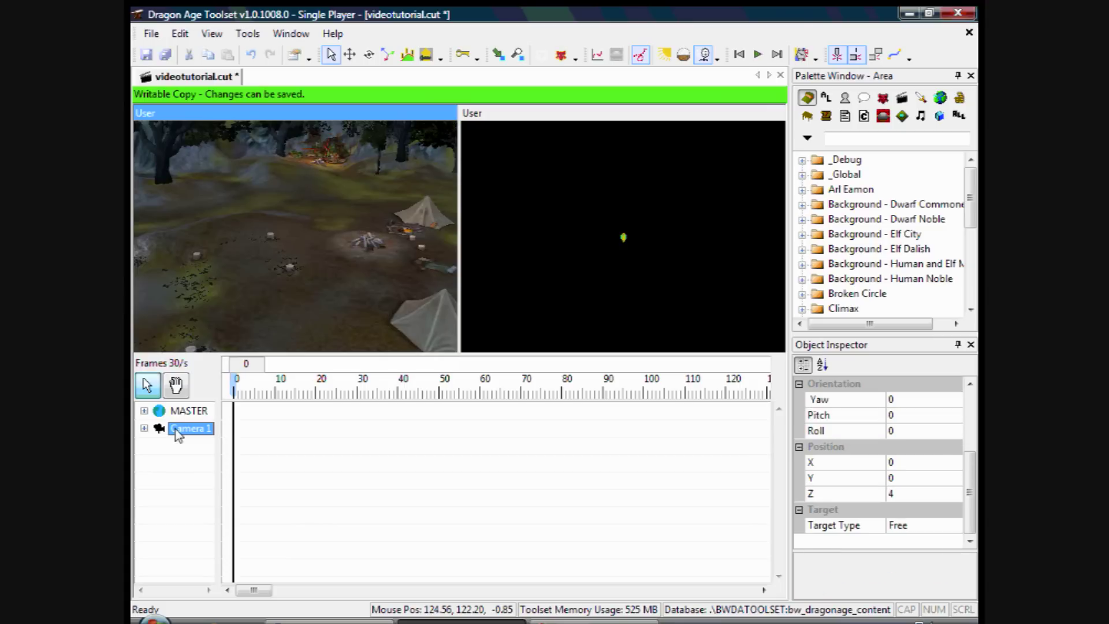
right_click(591, 115)
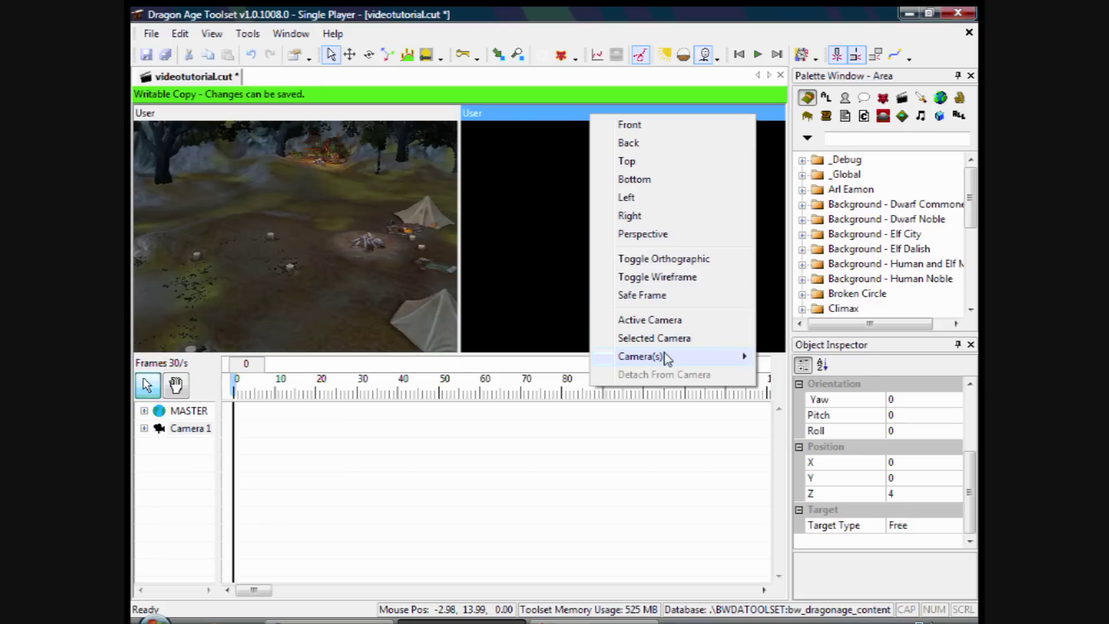
mouse_move(671, 357)
left_click(777, 357)
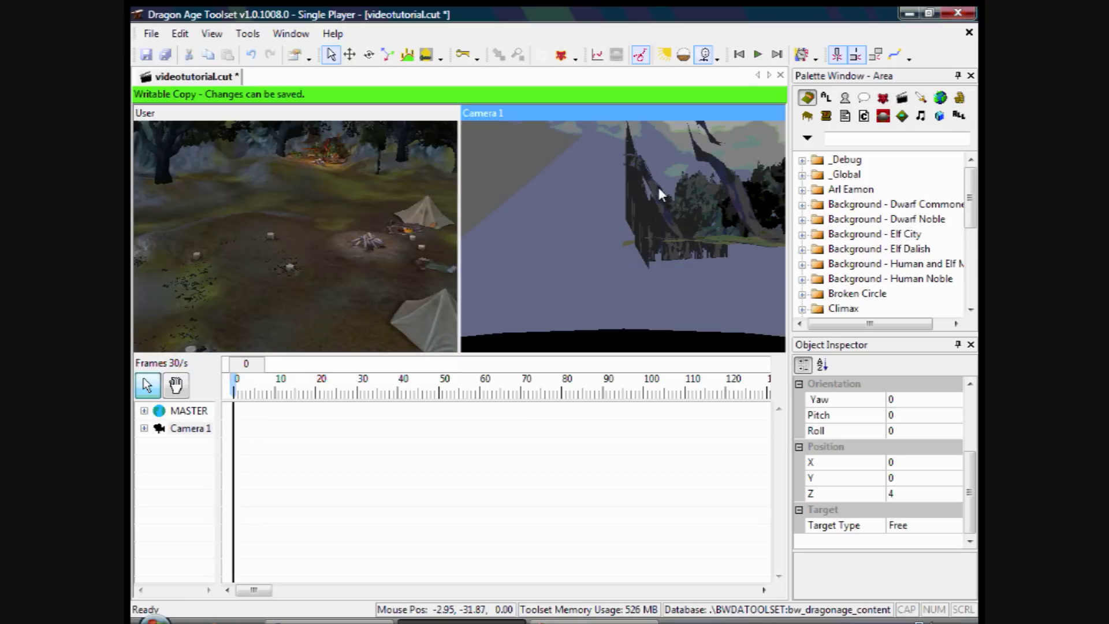
Step: Place Camera 1 inside the camp facing the campfire and tents, with a yaw of about -118, pitch about -8 and height about 3.9
right_click_drag(659, 187, 757, 166)
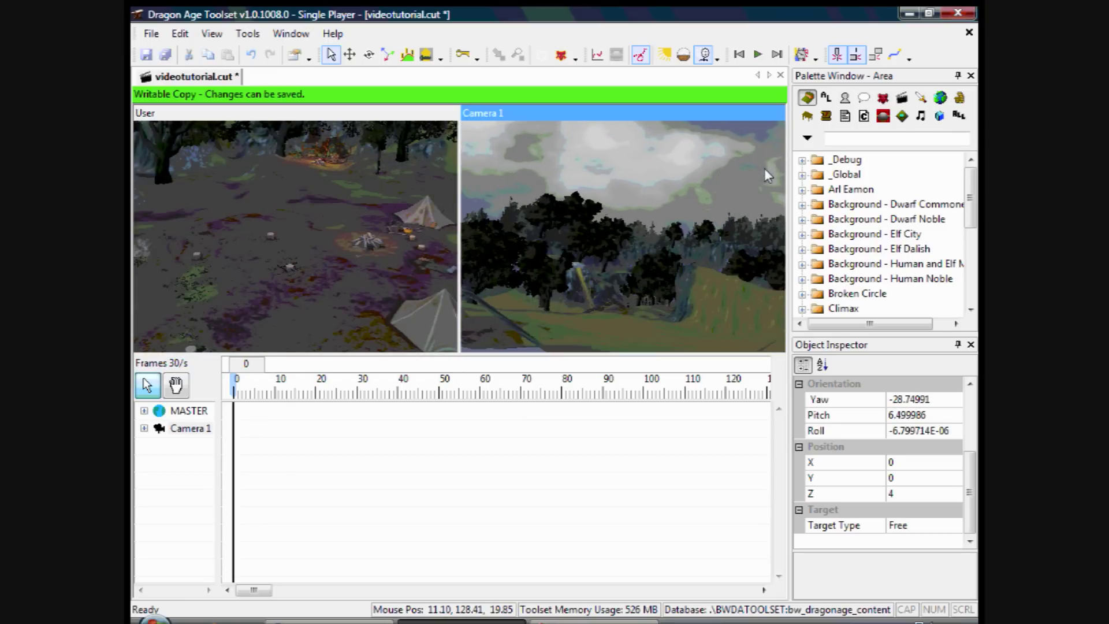
right_click_drag(764, 171, 717, 233)
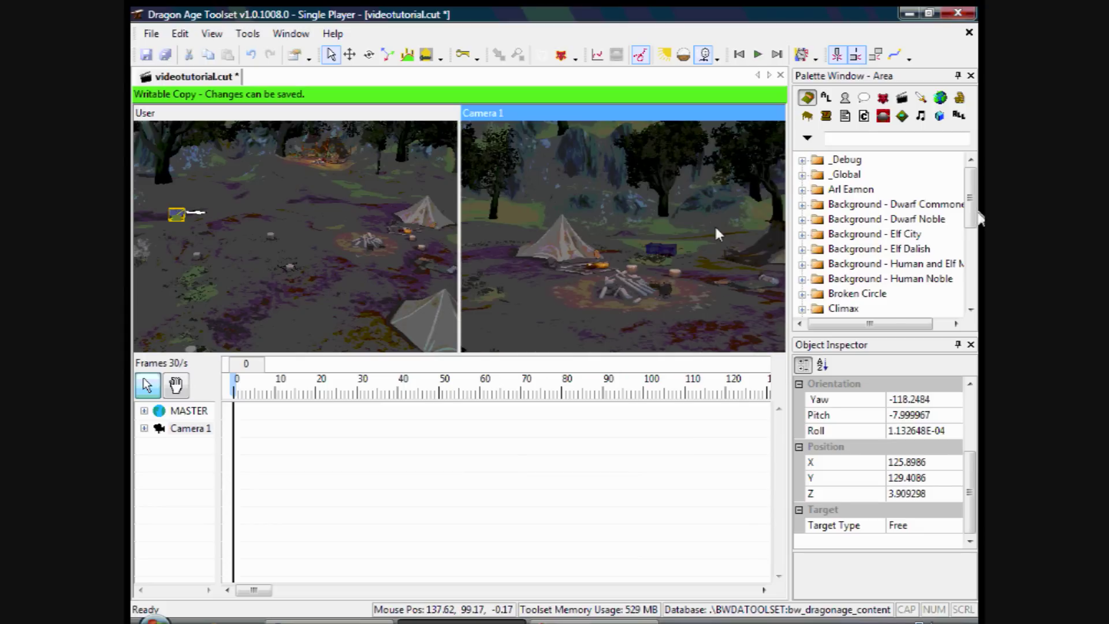
left_click_drag(172, 214, 221, 240)
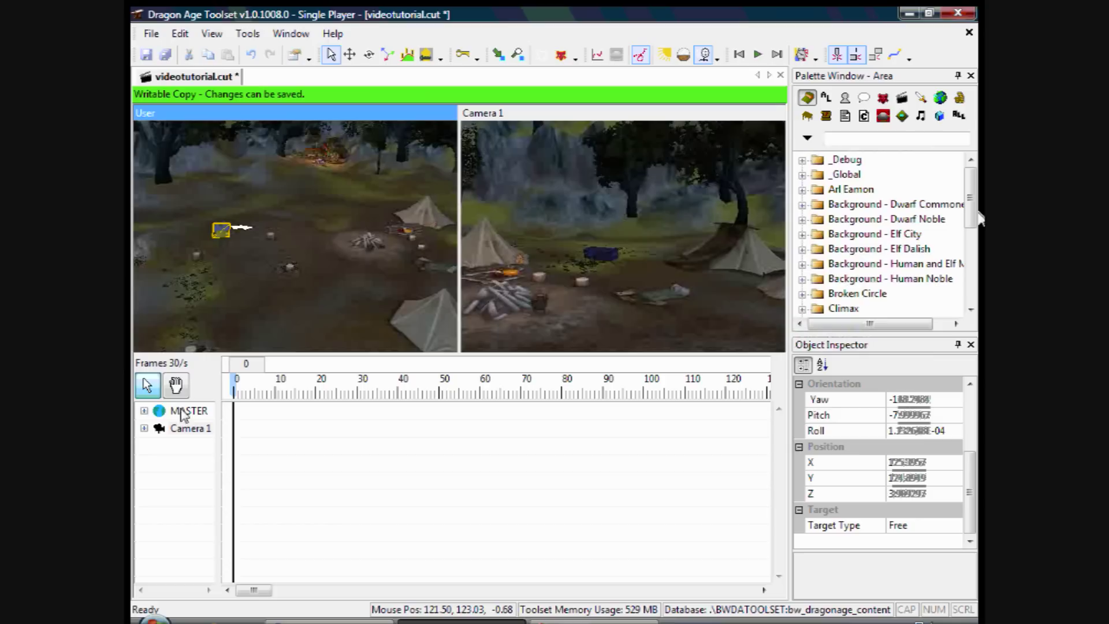
left_click(144, 411)
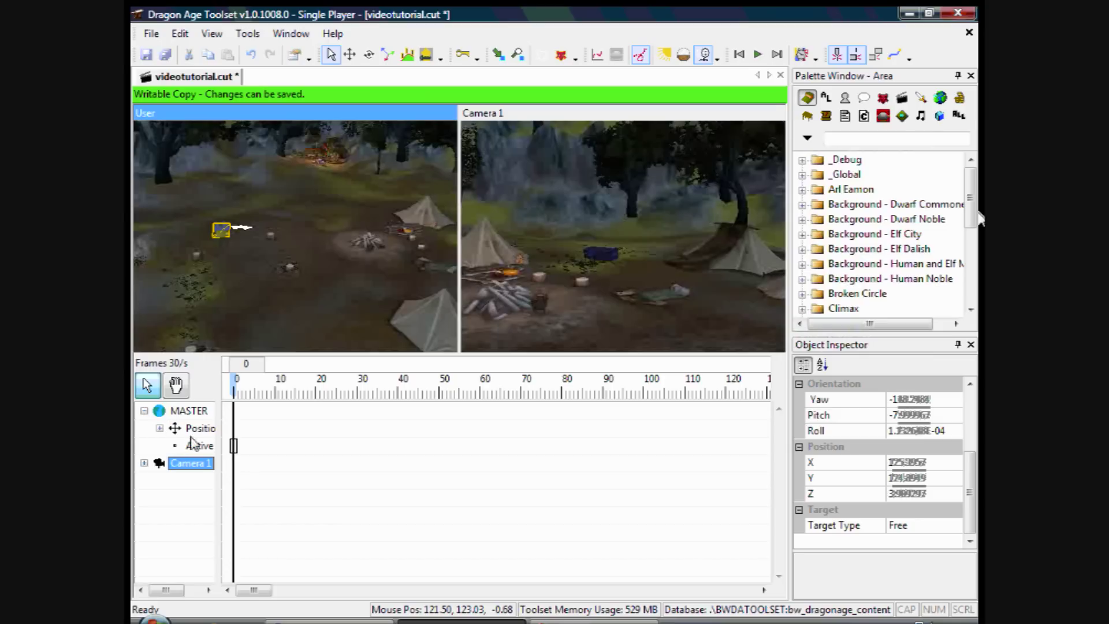
left_click(145, 411)
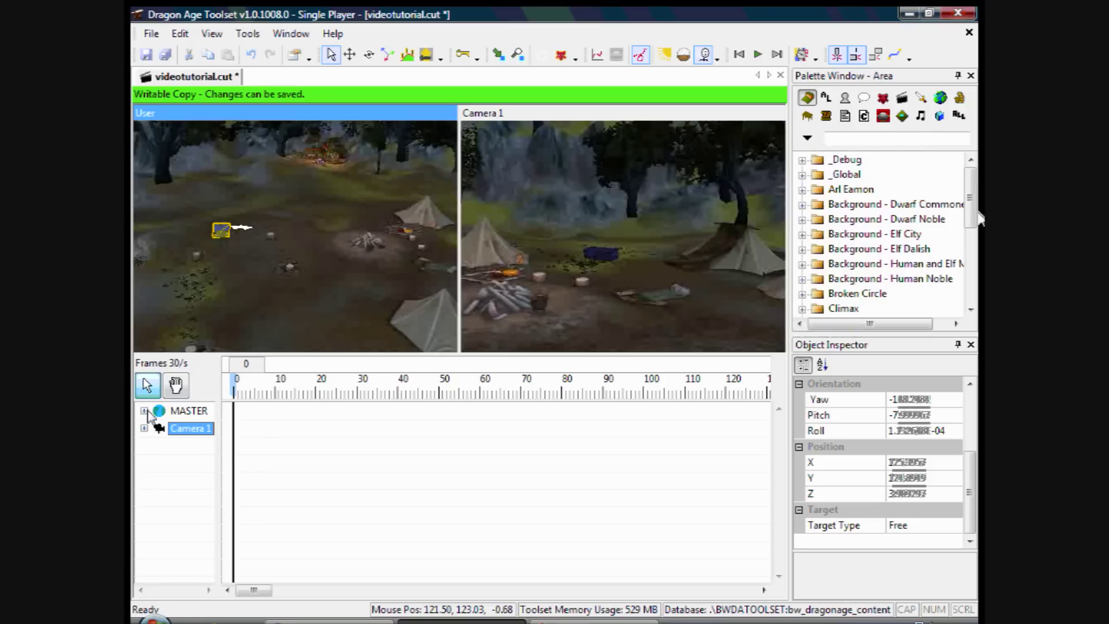
left_click(144, 411)
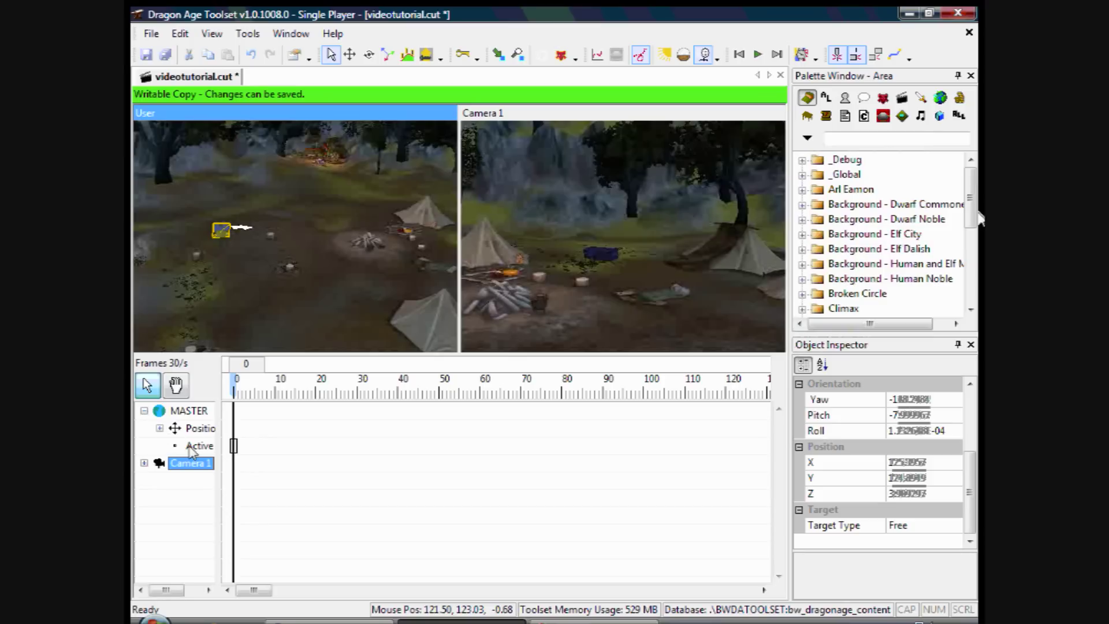
right_click(193, 448)
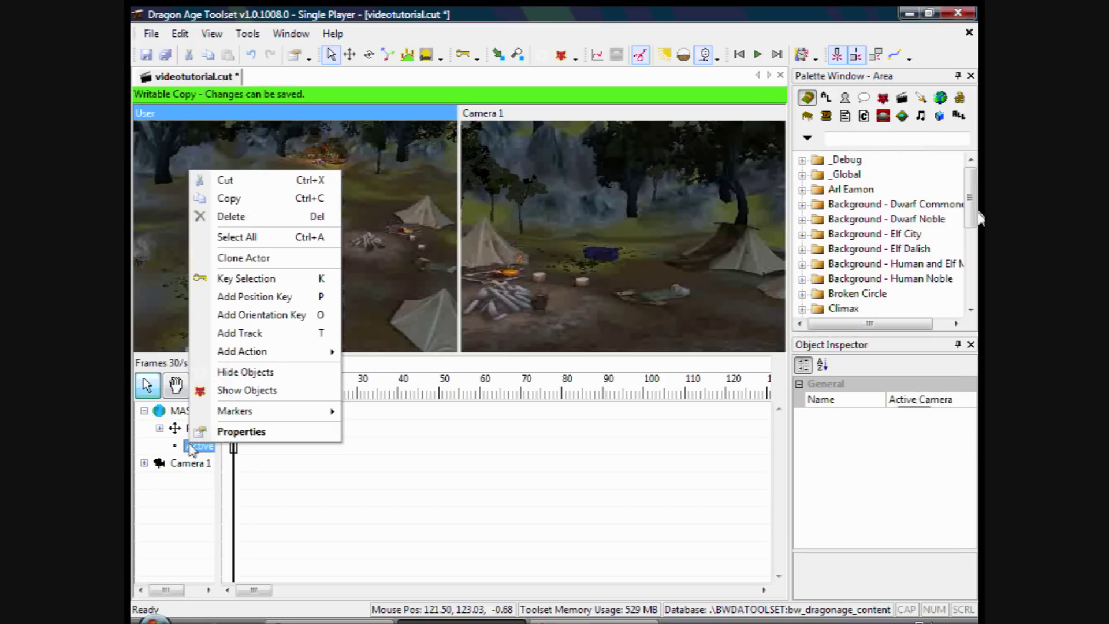
key("Escape")
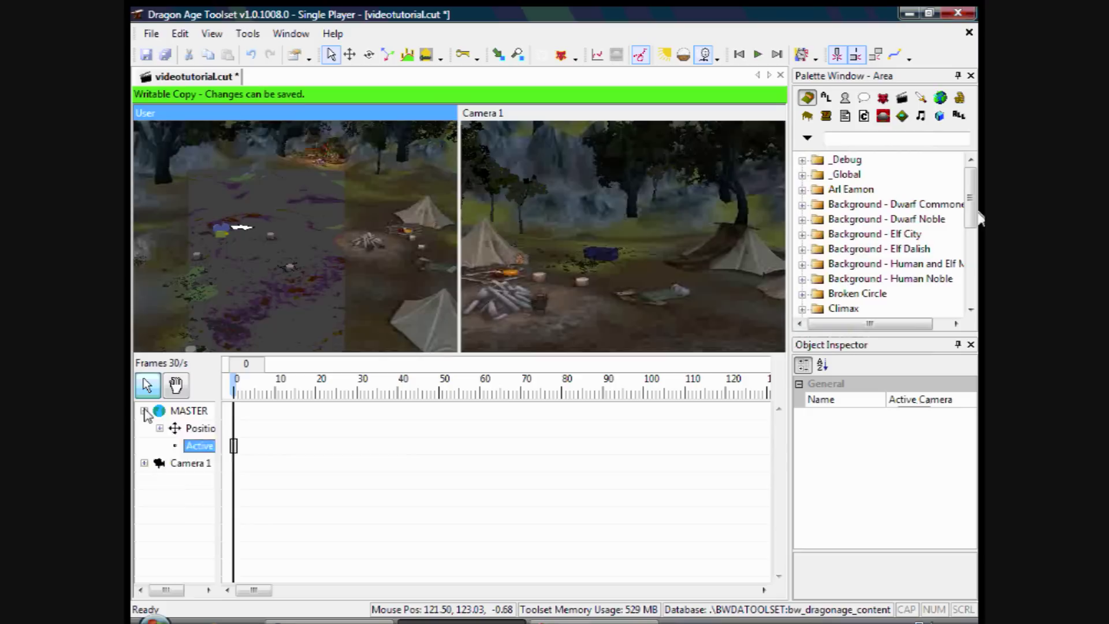
left_click(145, 411)
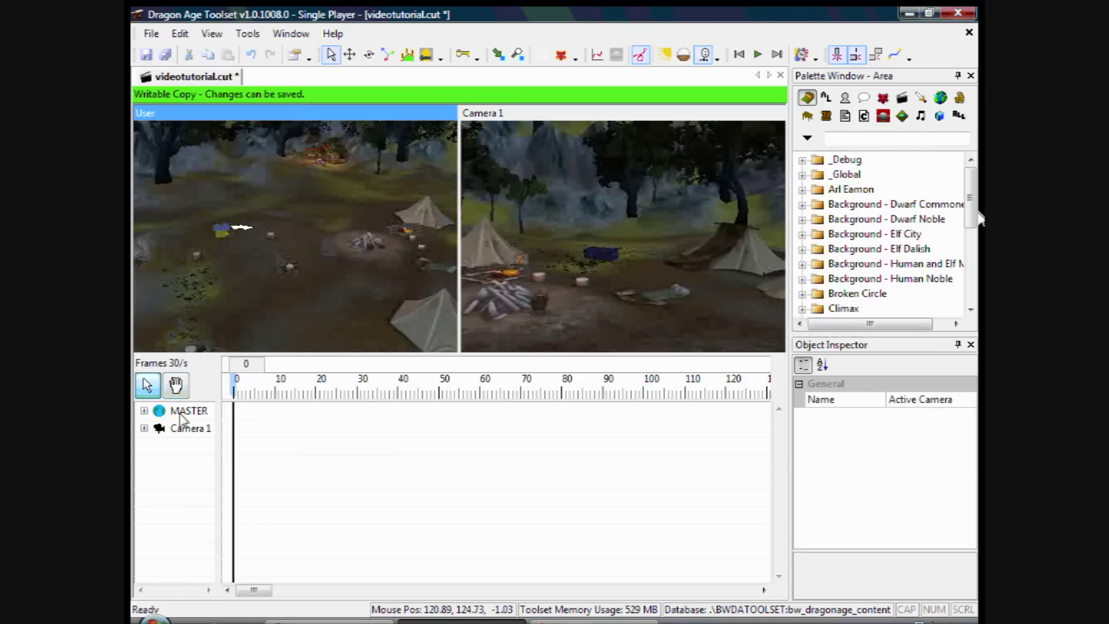
Step: Locate the MASTER object at the area's corner origin in the User viewport and select it there
left_click(182, 412)
right_click_drag(235, 304, 242, 258)
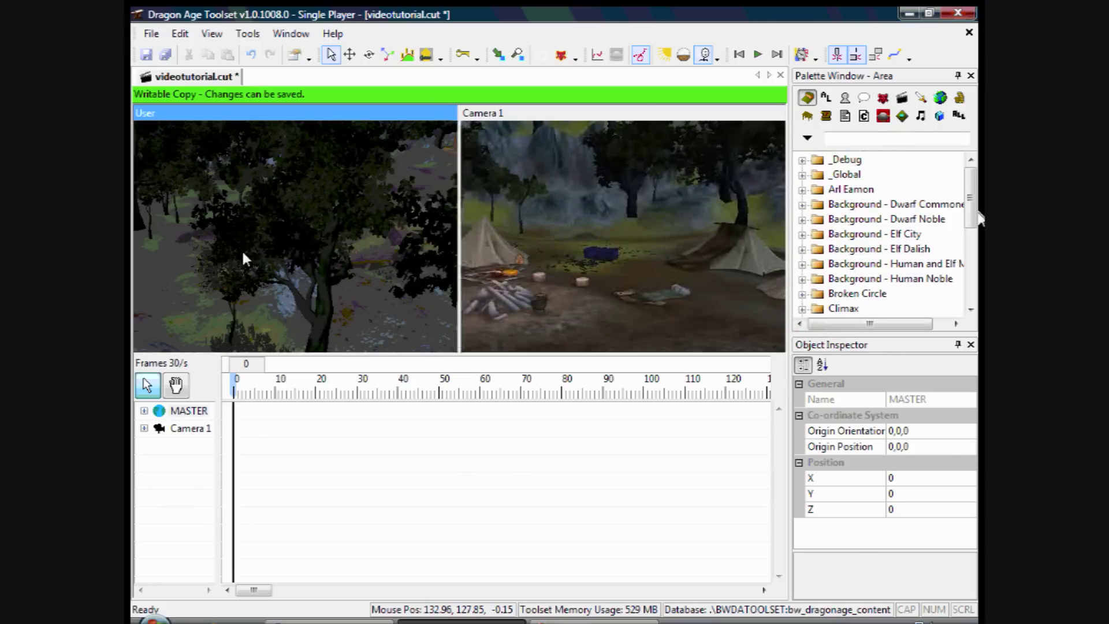
scroll(242, 248, "down", 10)
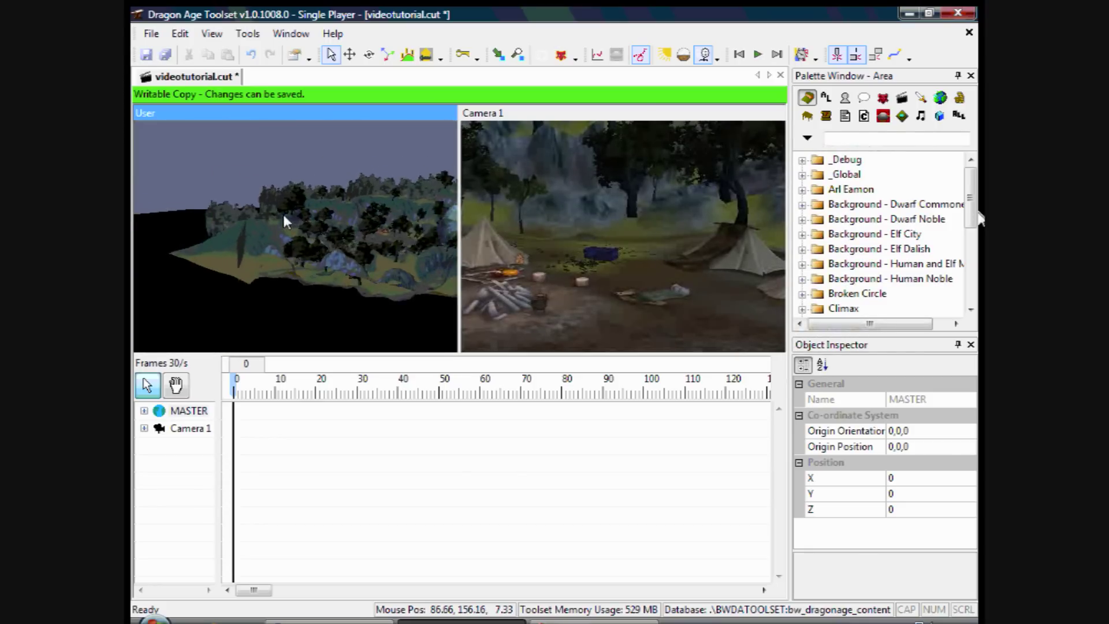
right_click_drag(300, 206, 326, 327)
left_click(326, 330)
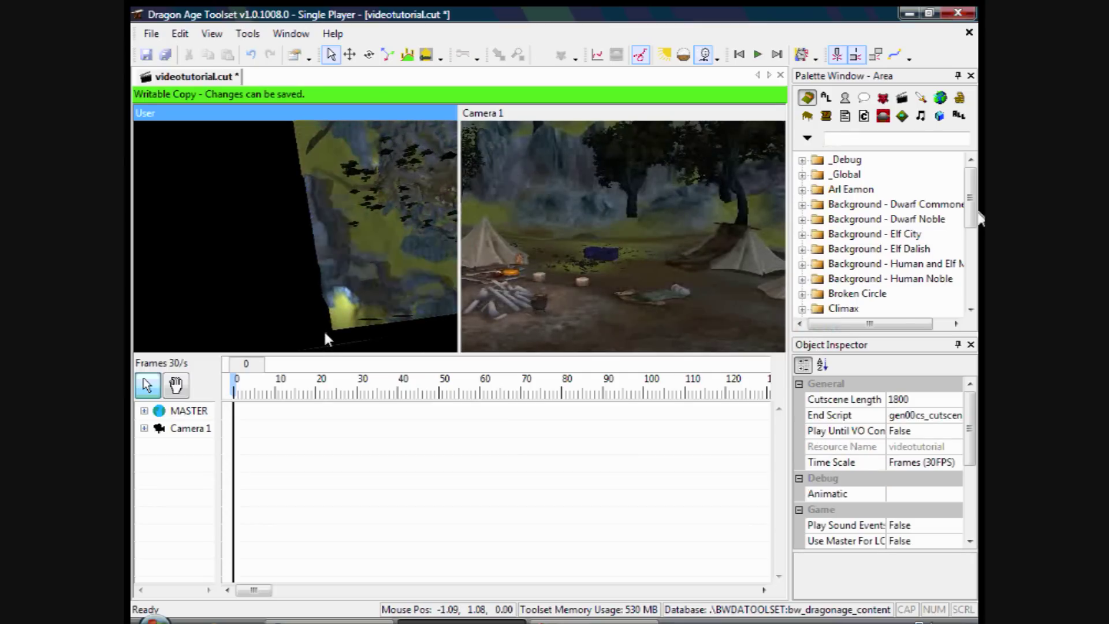
right_click_drag(327, 340, 339, 339)
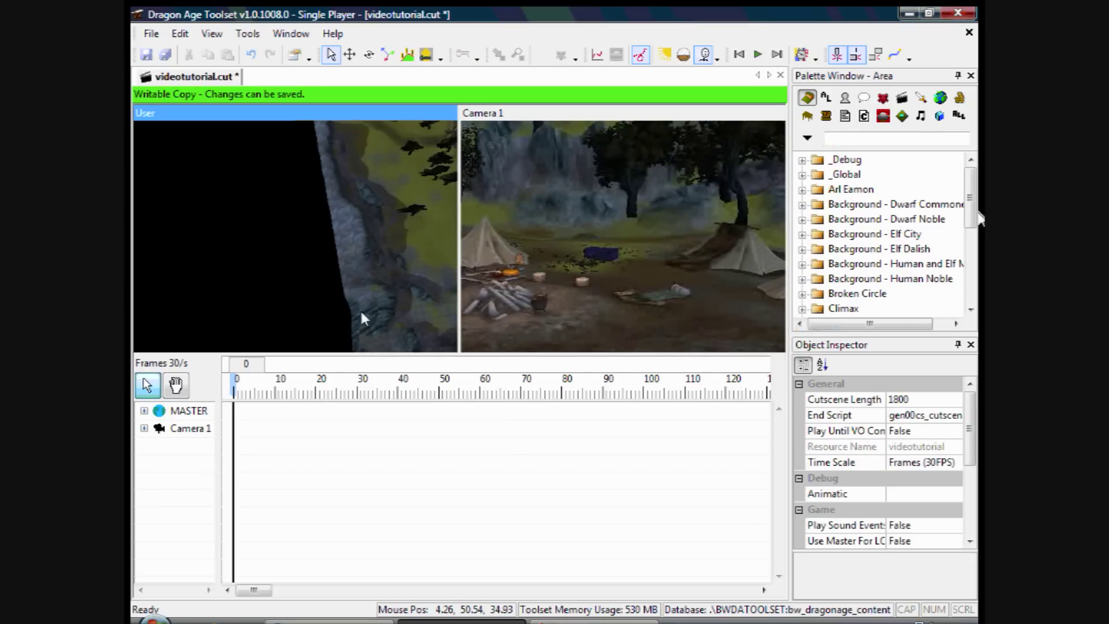
right_click_drag(346, 229, 351, 195)
left_click(350, 320)
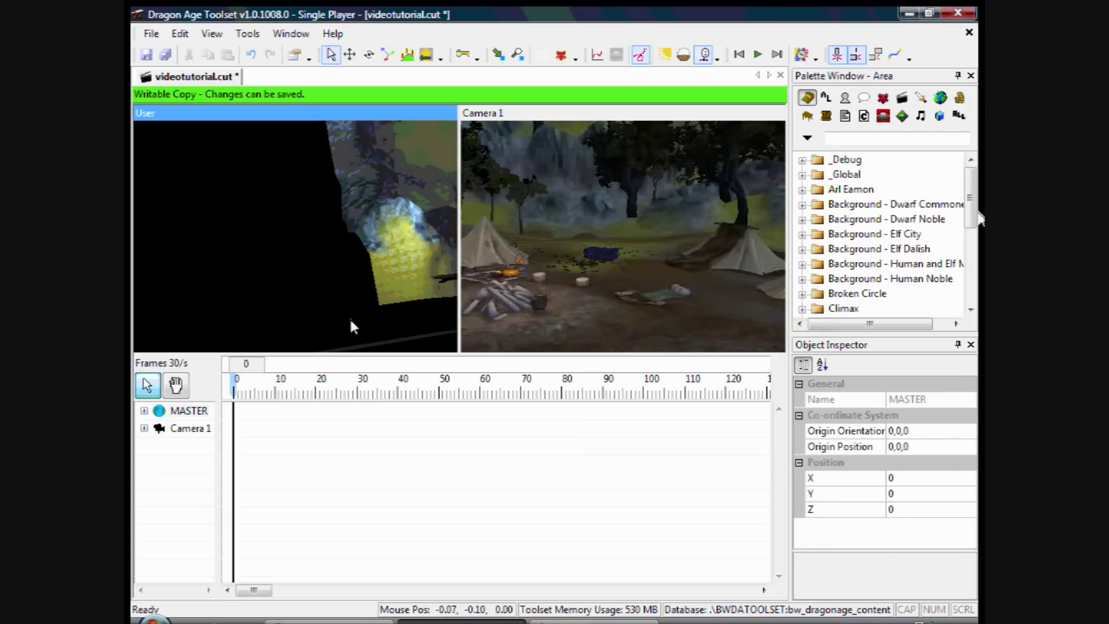
Step: Set the MASTER object's Z position to 80 and move it onto the terrain, to about X 58.7 and Y 38.2
left_click(914, 508)
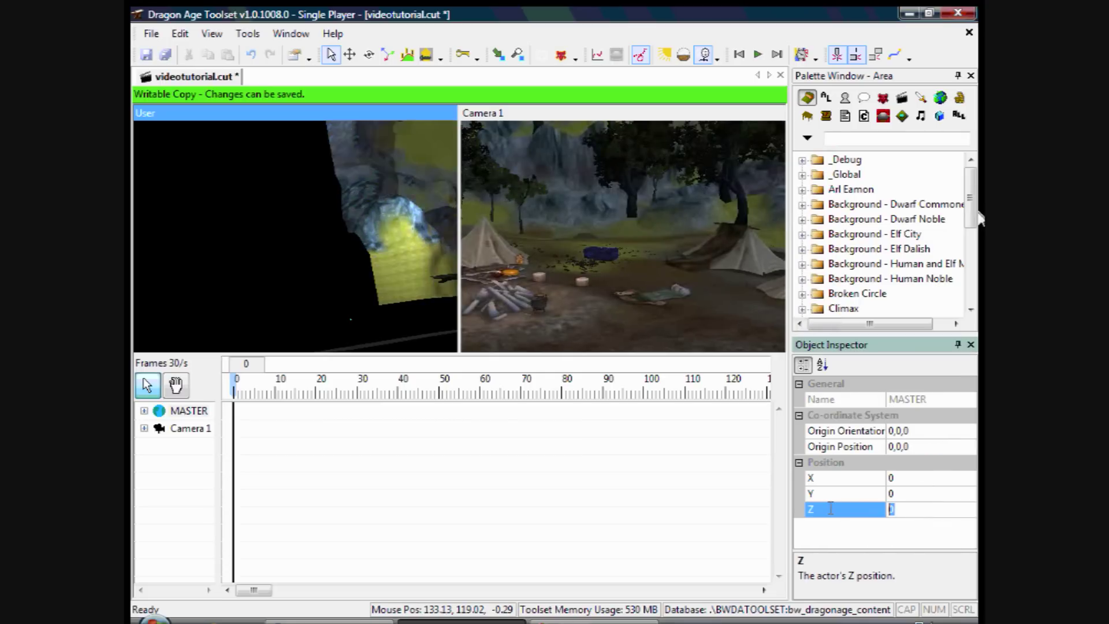
type("80")
left_click(896, 492)
middle_click_drag(404, 255, 217, 334)
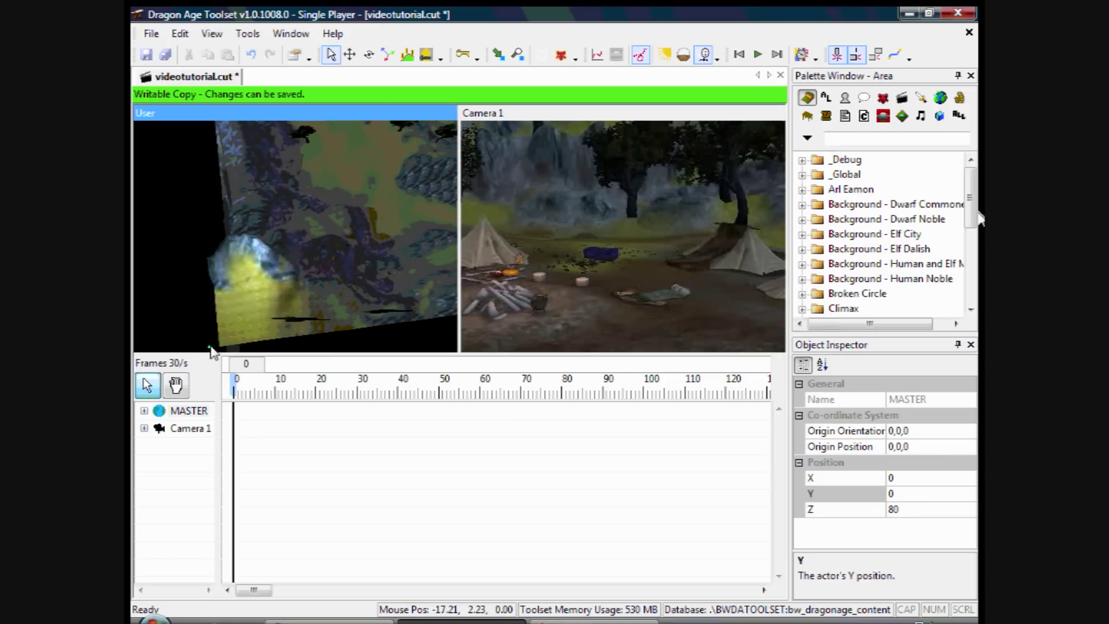
left_click_drag(213, 350, 401, 184)
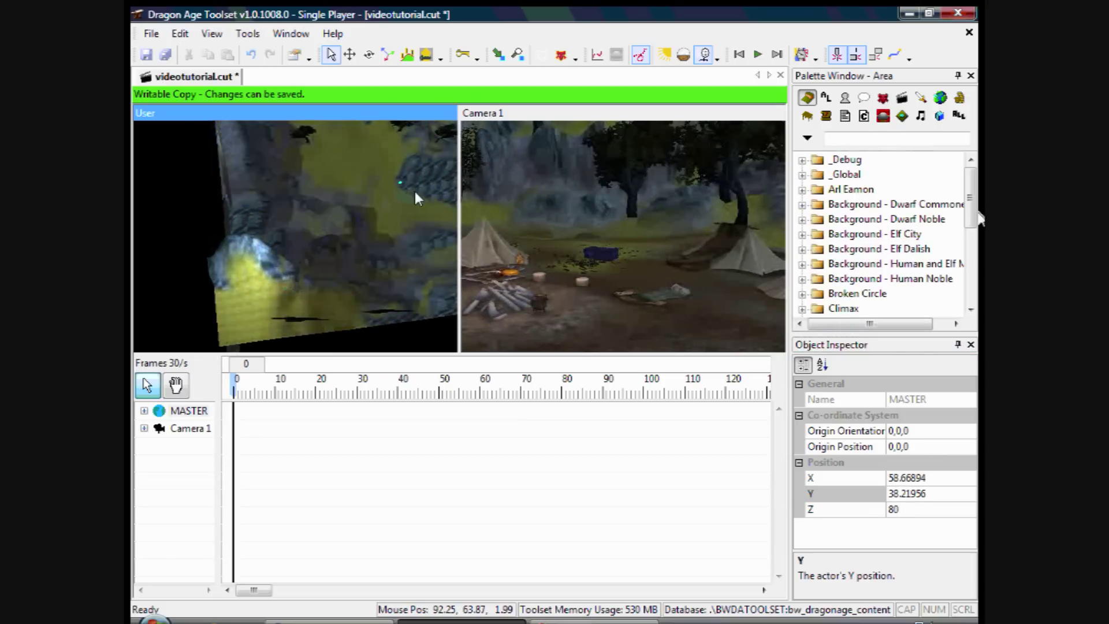
Step: Move MASTER next to the camp, to about X 121.8 and Y 97.4, and set its Z position to 0
middle_click_drag(414, 189, 175, 334)
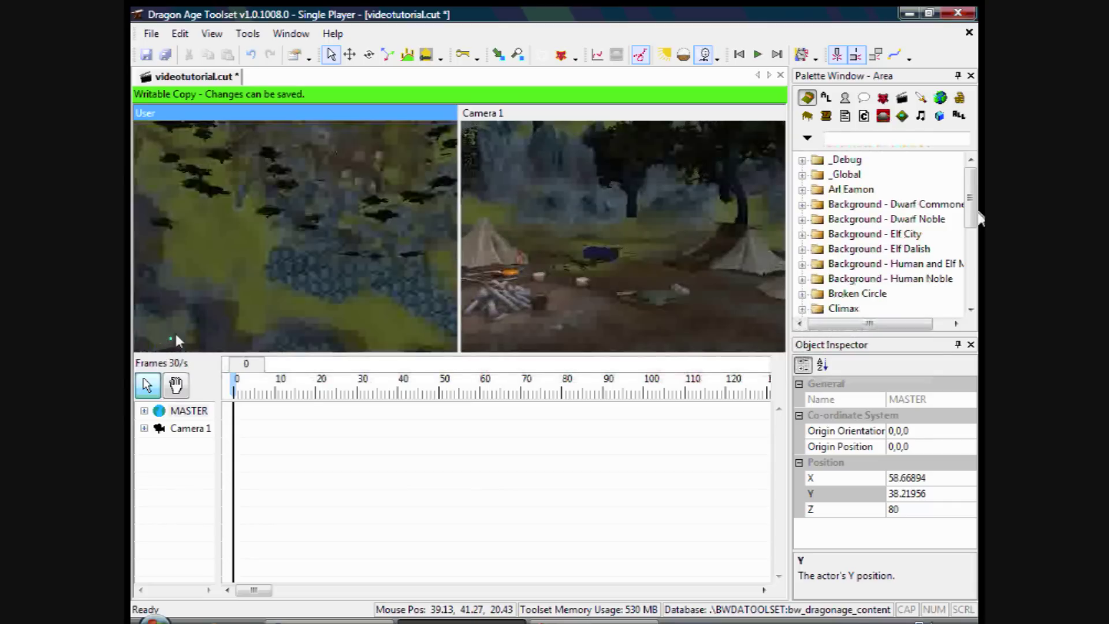
left_click_drag(373, 171, 360, 148)
middle_click_drag(386, 174, 339, 192)
left_click(348, 173)
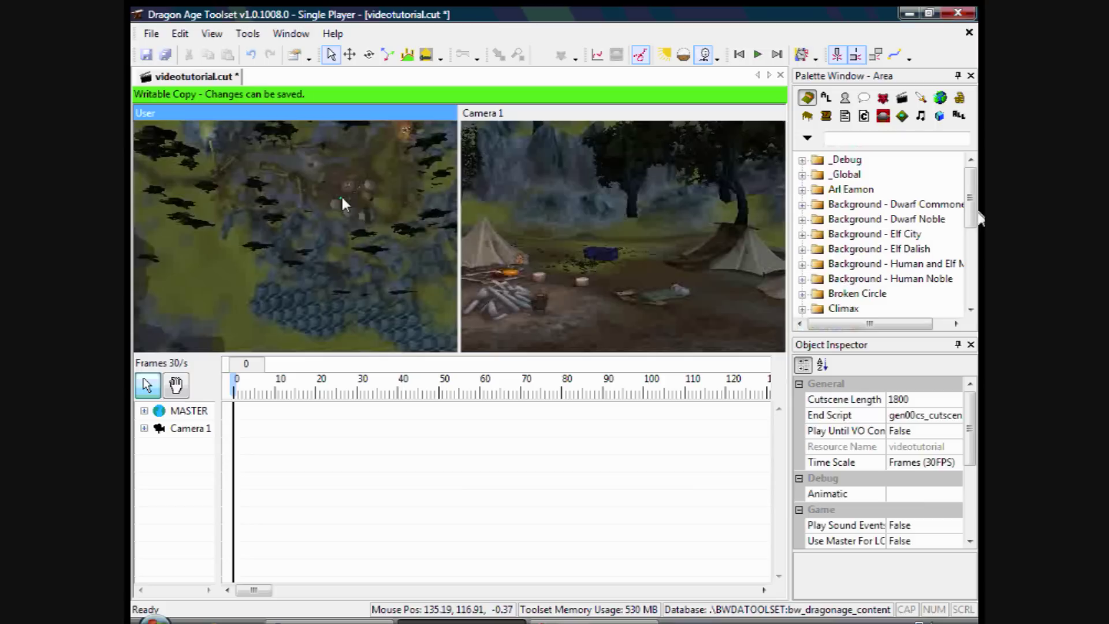
left_click_drag(341, 194, 341, 153)
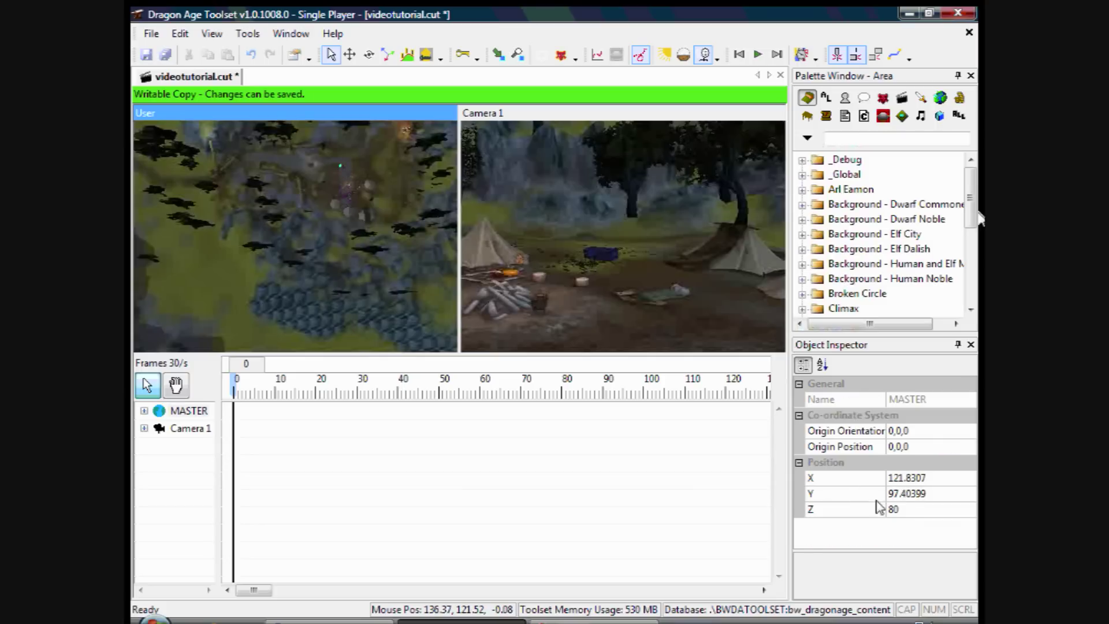
left_click(844, 510)
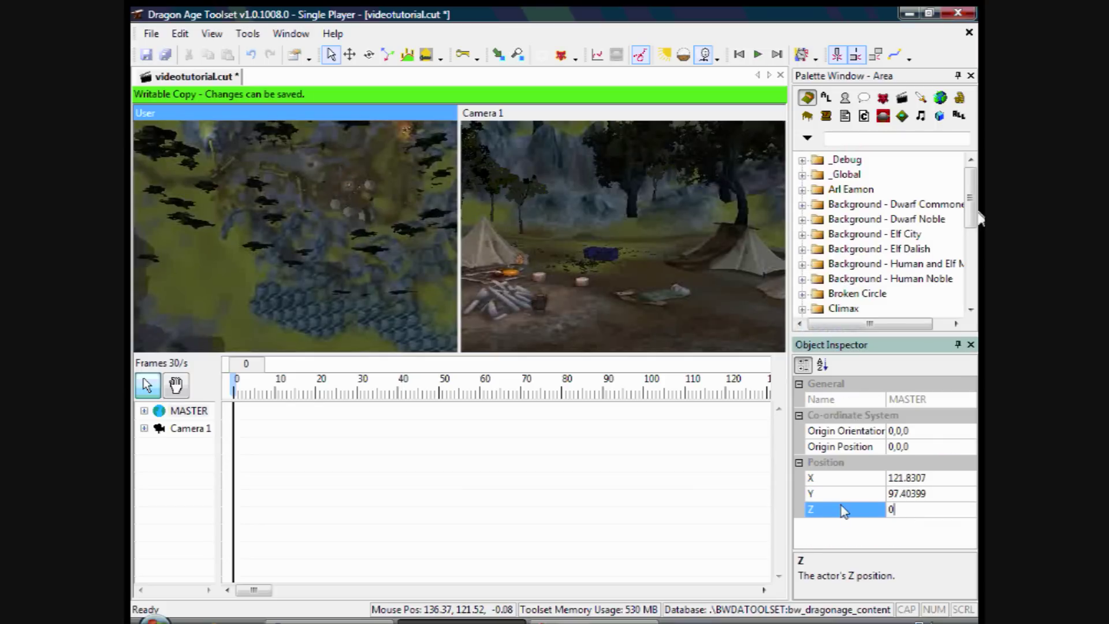
left_click(339, 188)
Step: Insert a second camera on the open ground between the campfire and the nearest tent in the User viewport
scroll(338, 188, "up", 3)
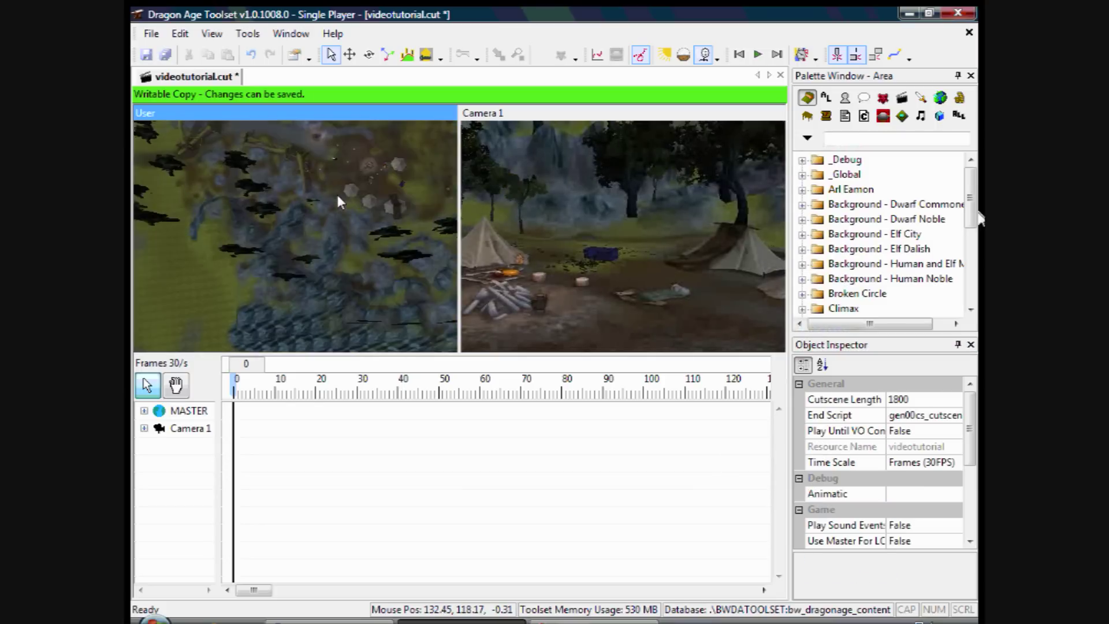
scroll(300, 255, "down", 3)
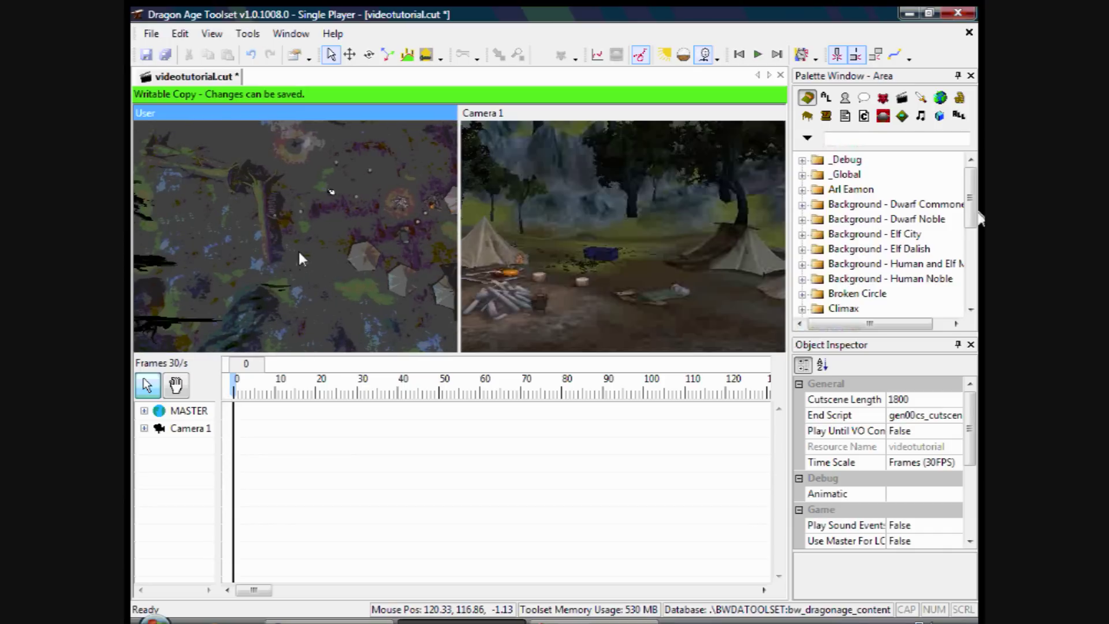
middle_click_drag(299, 252, 275, 301)
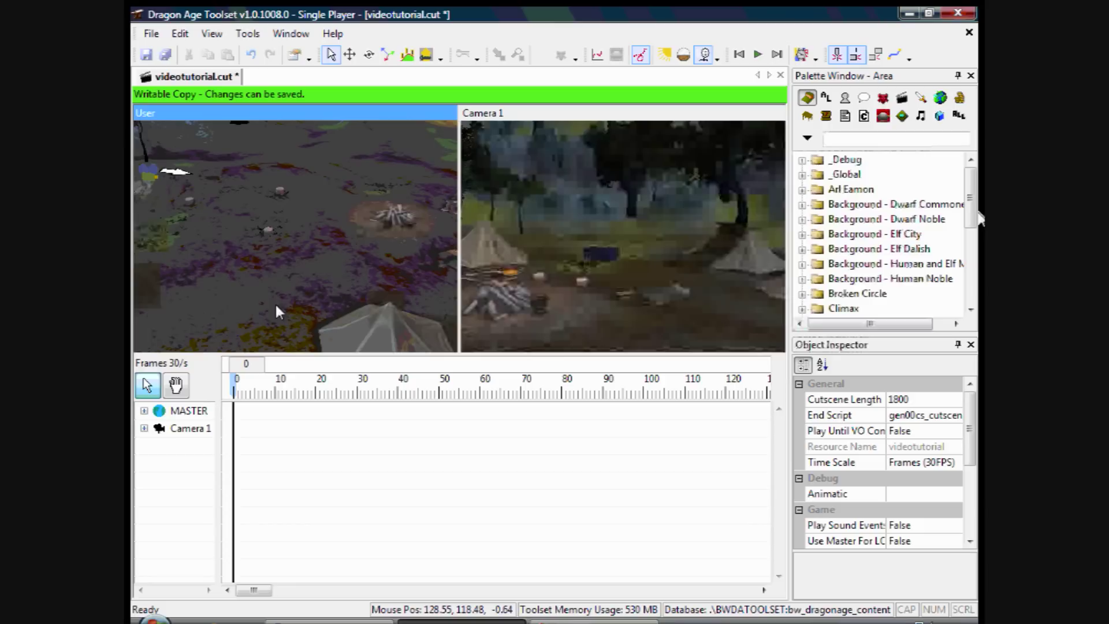
right_click(293, 205)
mouse_move(399, 223)
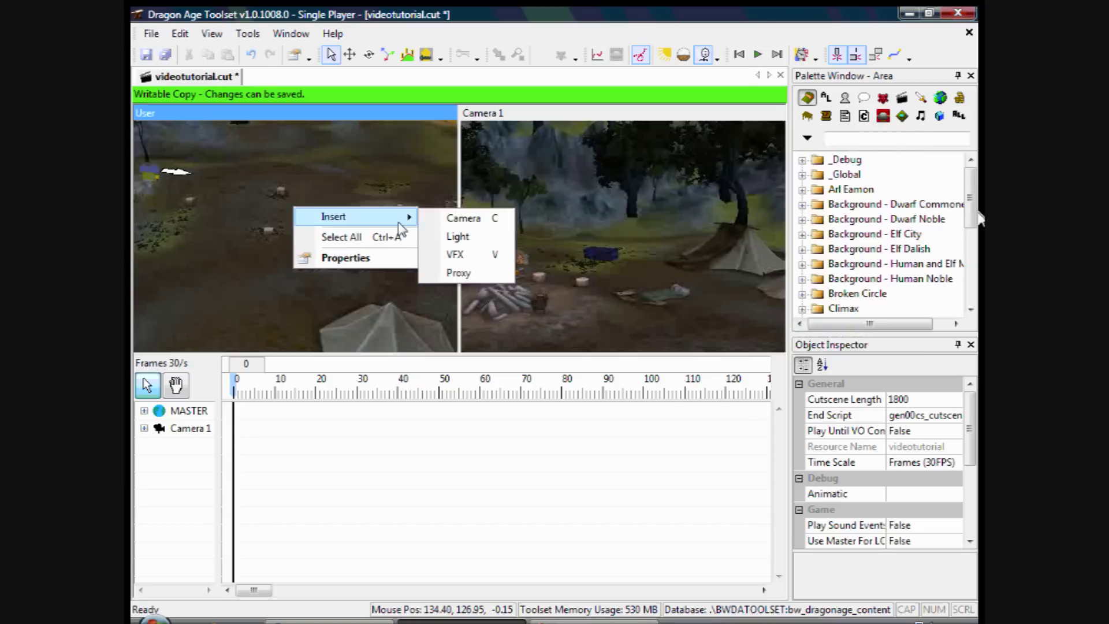
left_click(462, 218)
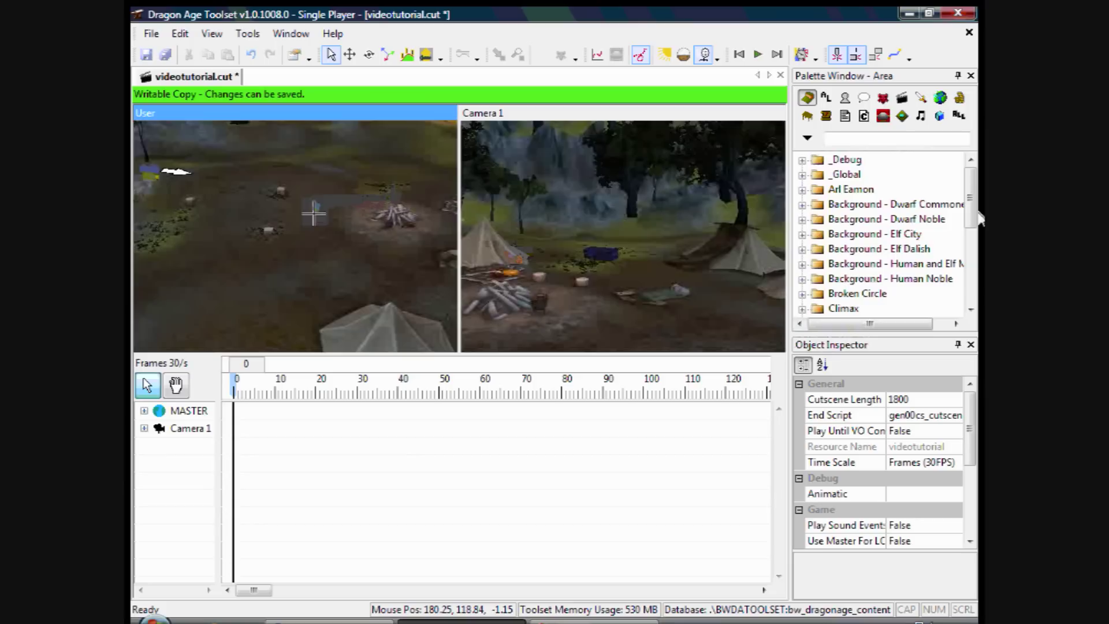
left_click(307, 251)
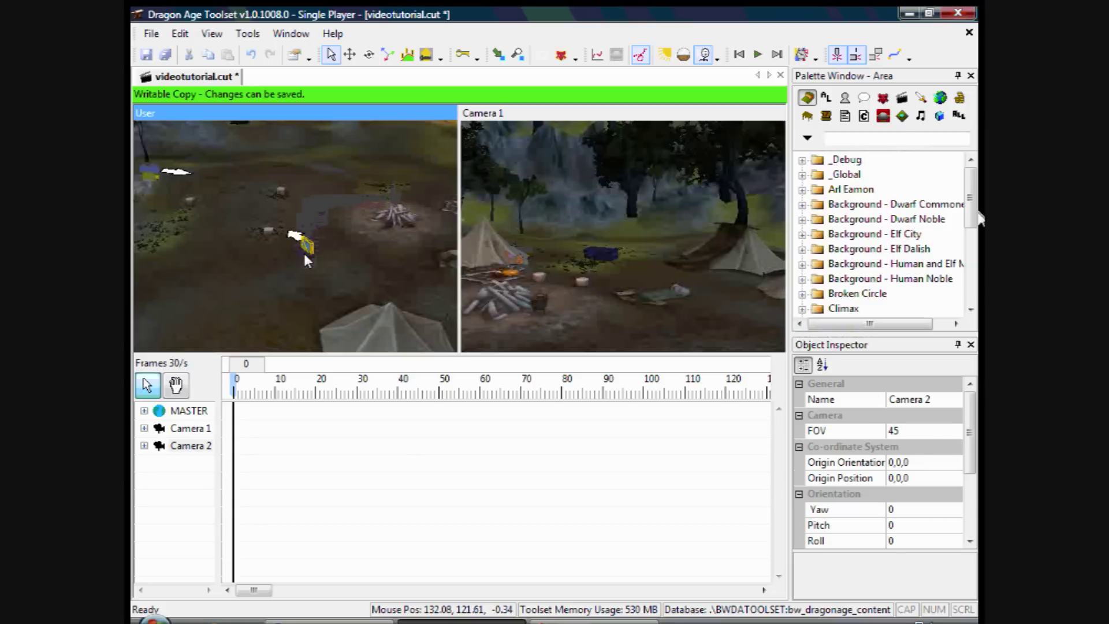
left_click(307, 243)
left_click(307, 243)
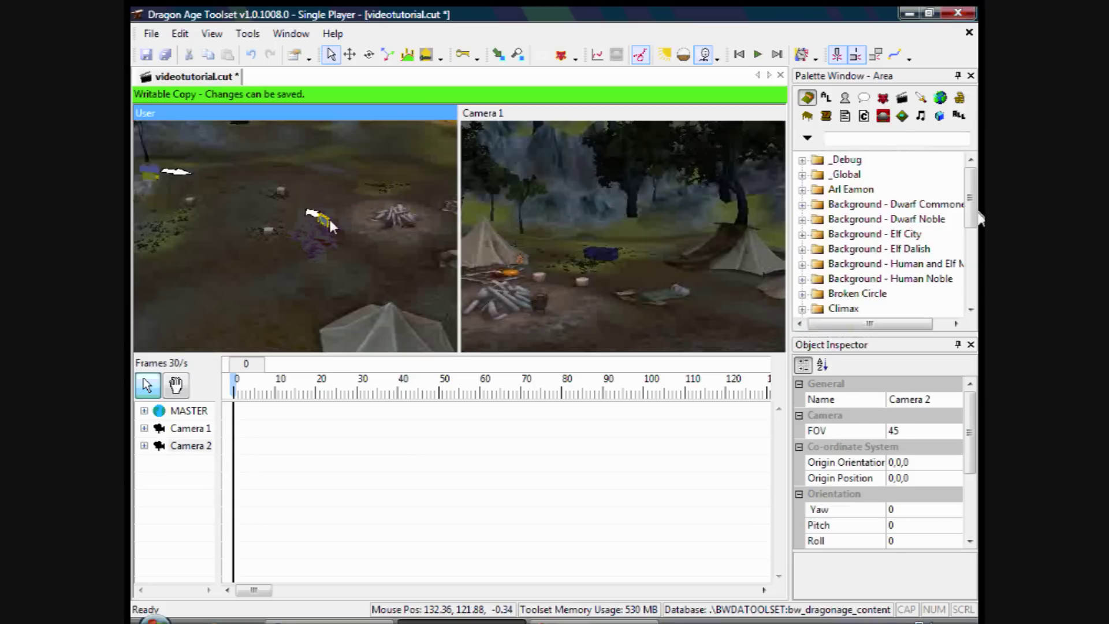
Step: Show Camera 2 in the second viewport and aim it at the campfire and tent, with yaw about -90.5 and pitch about -4.75
left_click(575, 114)
right_click(575, 114)
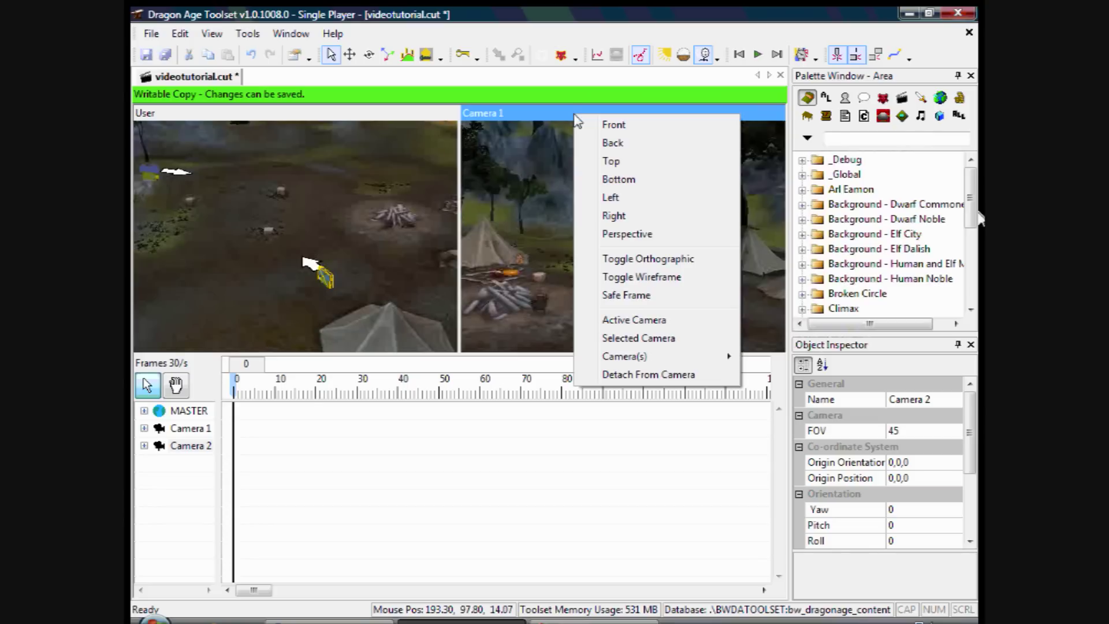
mouse_move(627, 358)
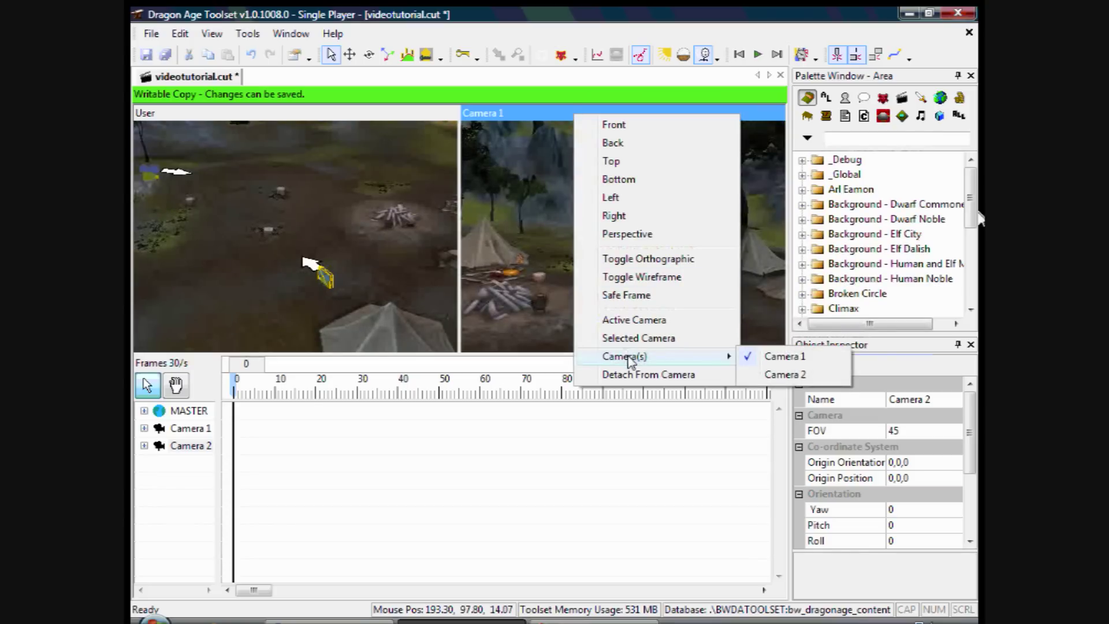
left_click(807, 375)
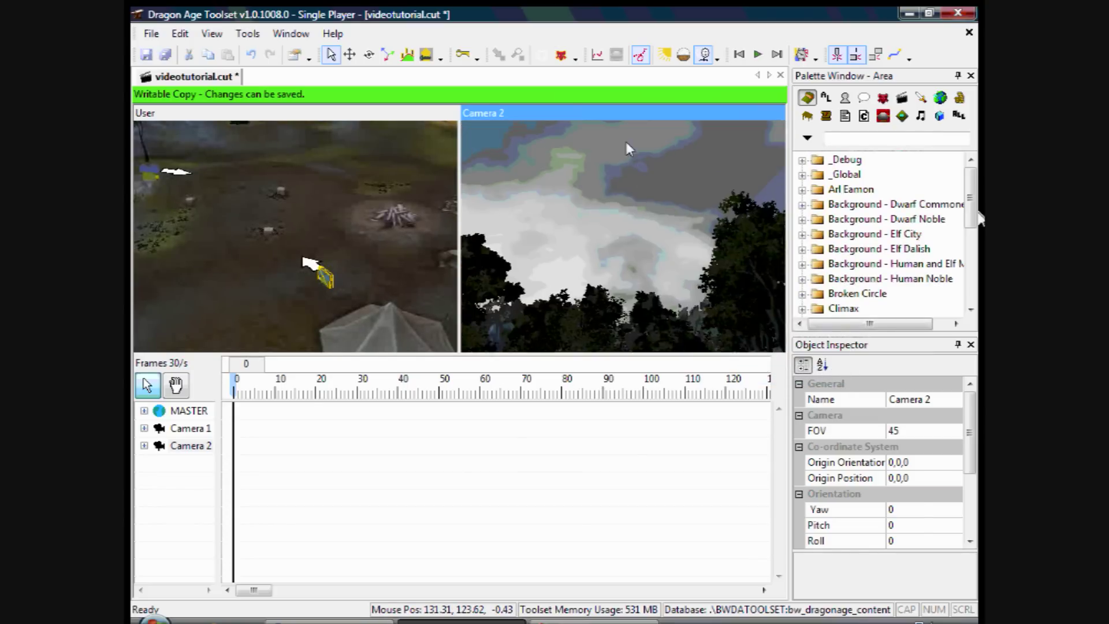
left_click_drag(629, 149, 632, 238)
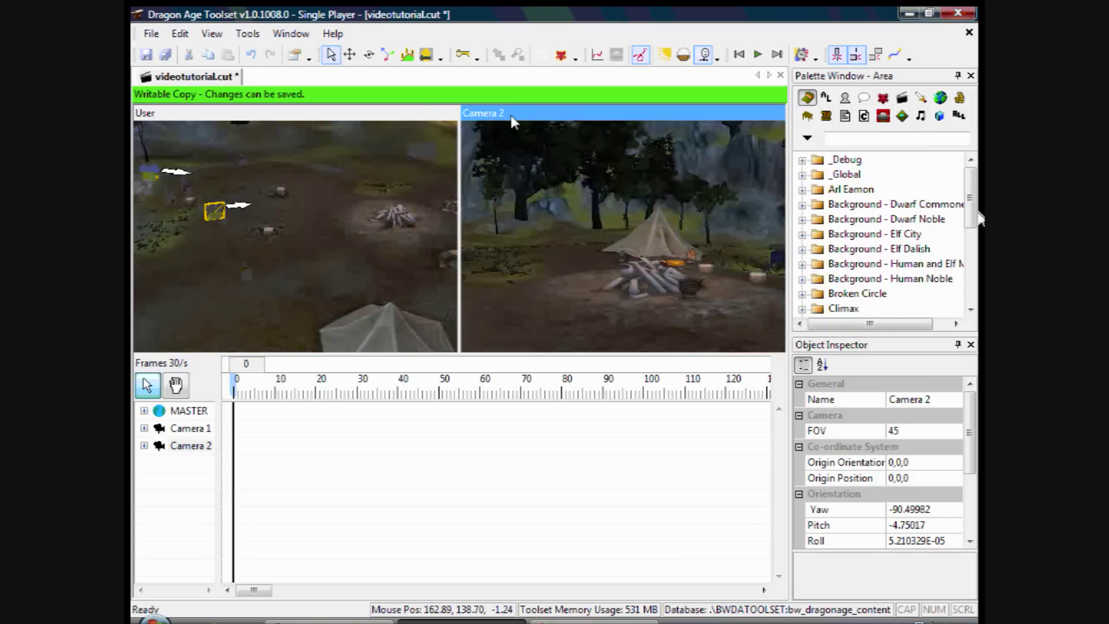
Step: Add a Switch Camera action at frame 101 on MASTER's Active Camera track
left_click(144, 411)
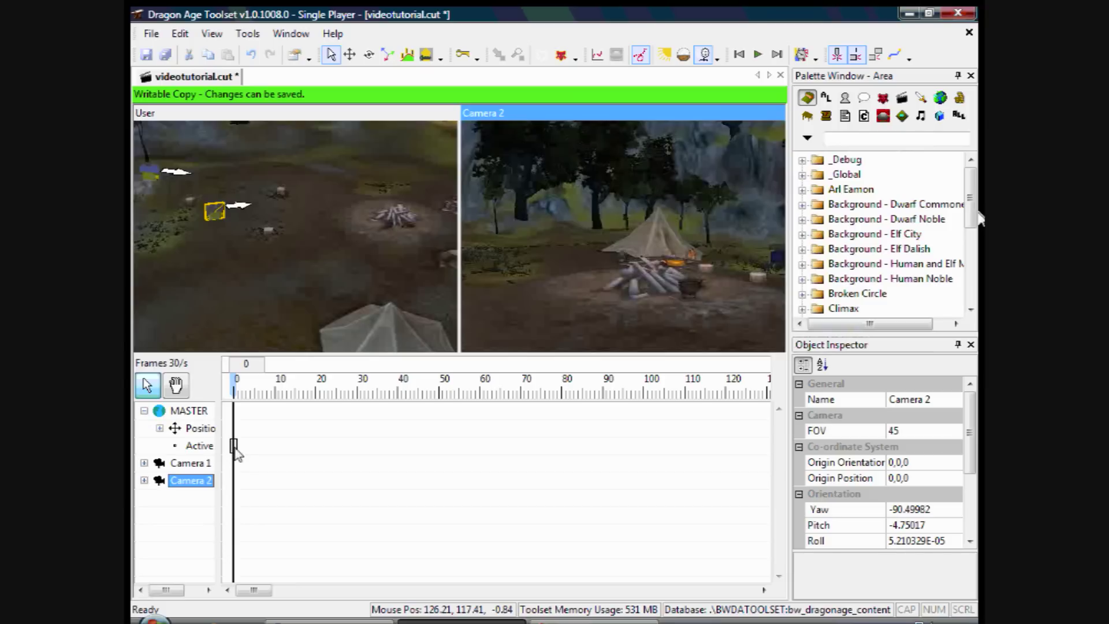
left_click(235, 446)
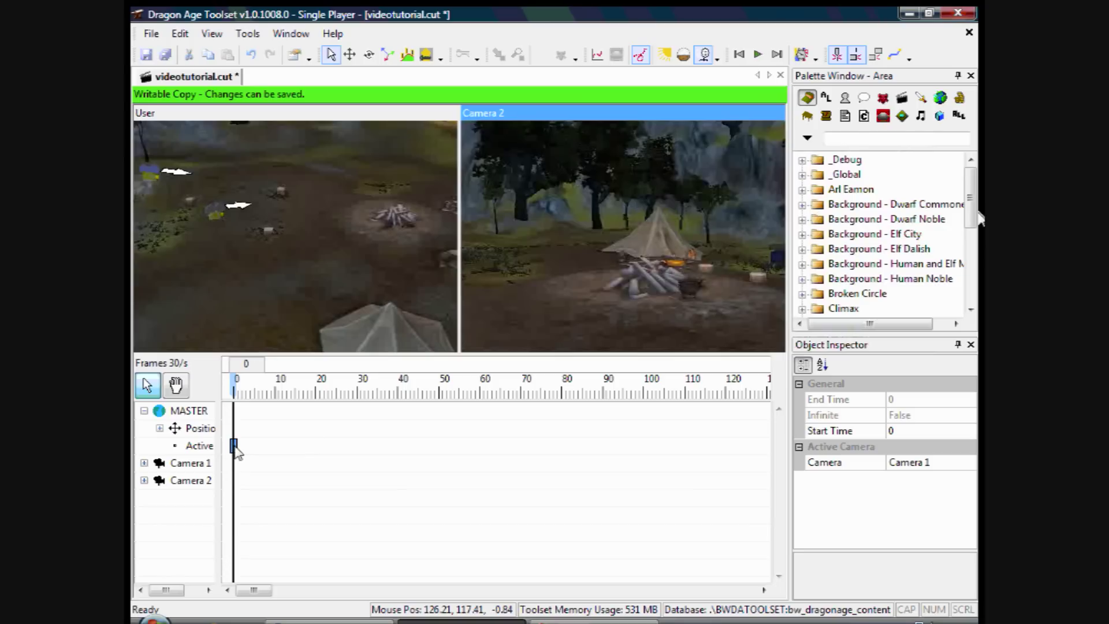
left_click(647, 397)
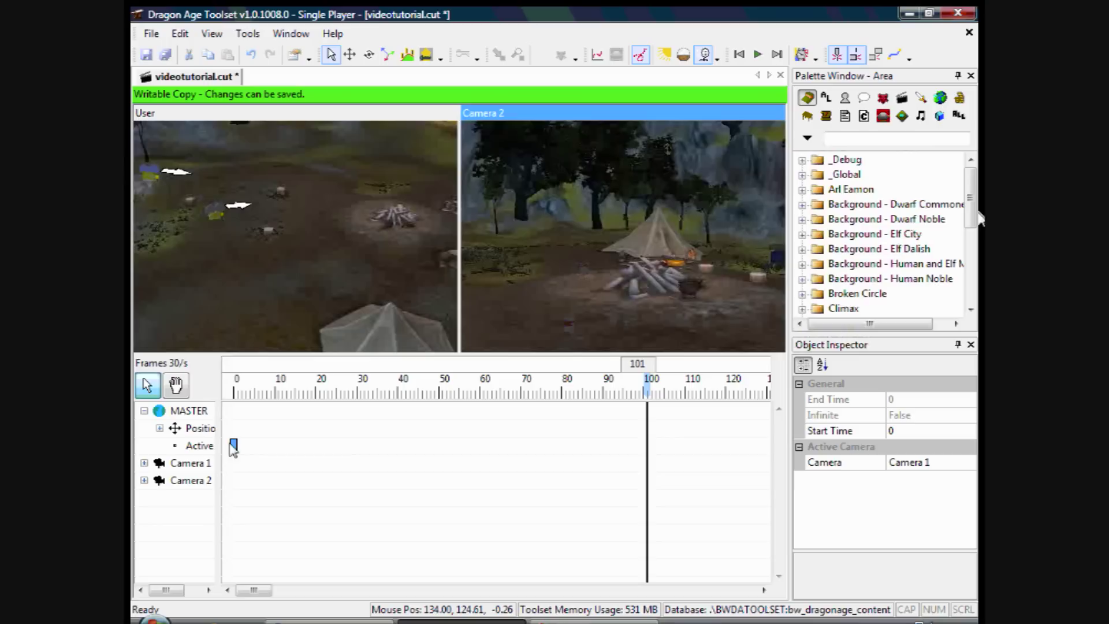
right_click(203, 448)
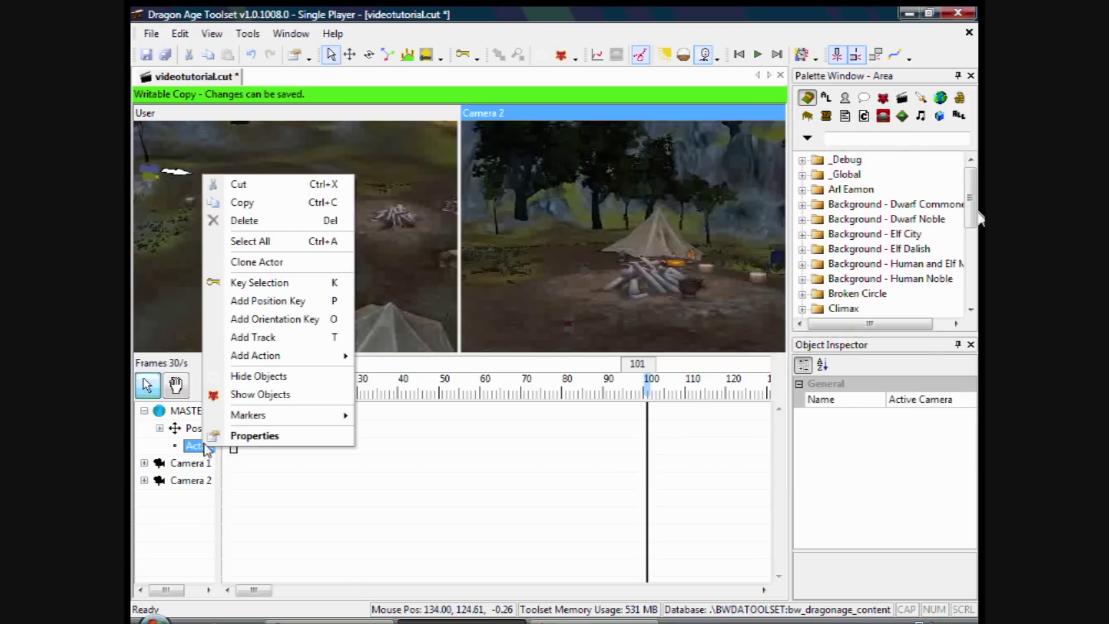
mouse_move(256, 357)
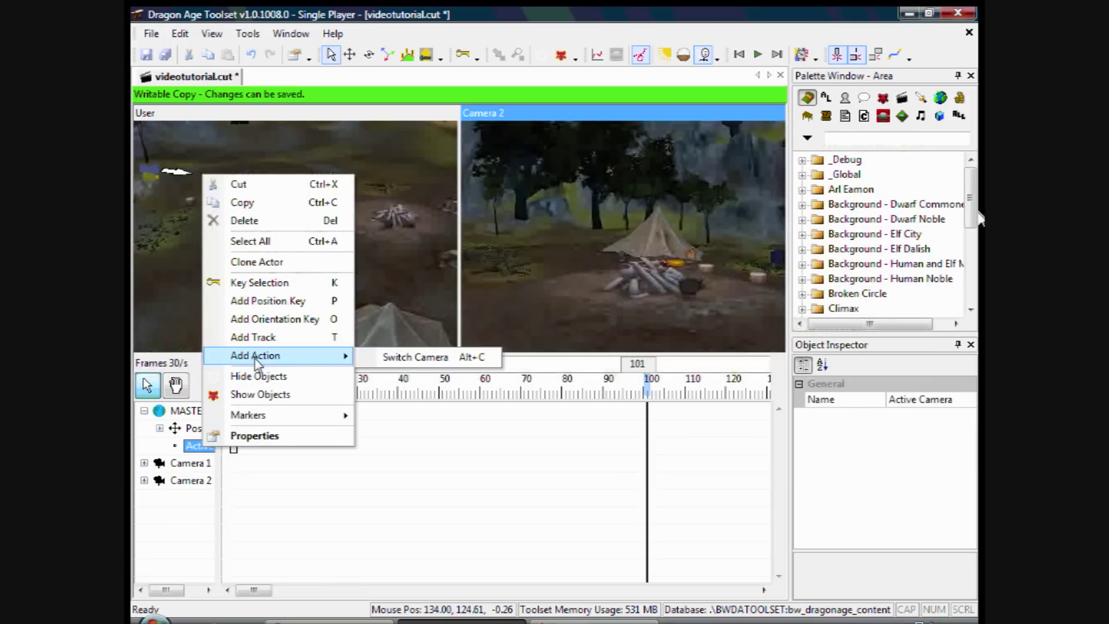
left_click(402, 359)
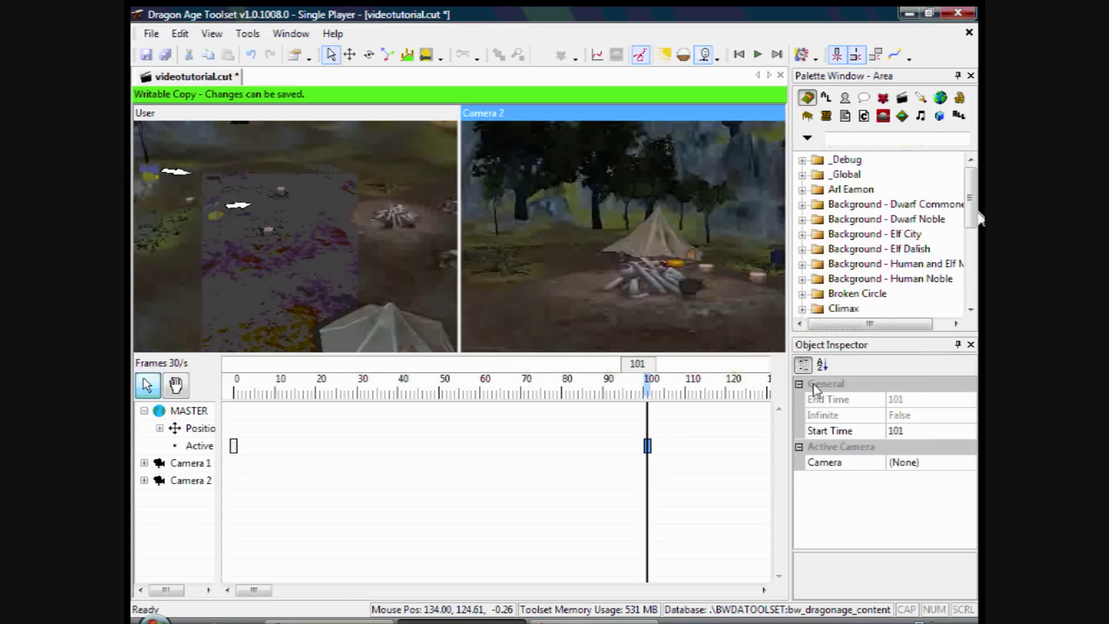
Step: Assign Camera 2 as the camera of the switch action at frame 101
left_click(922, 468)
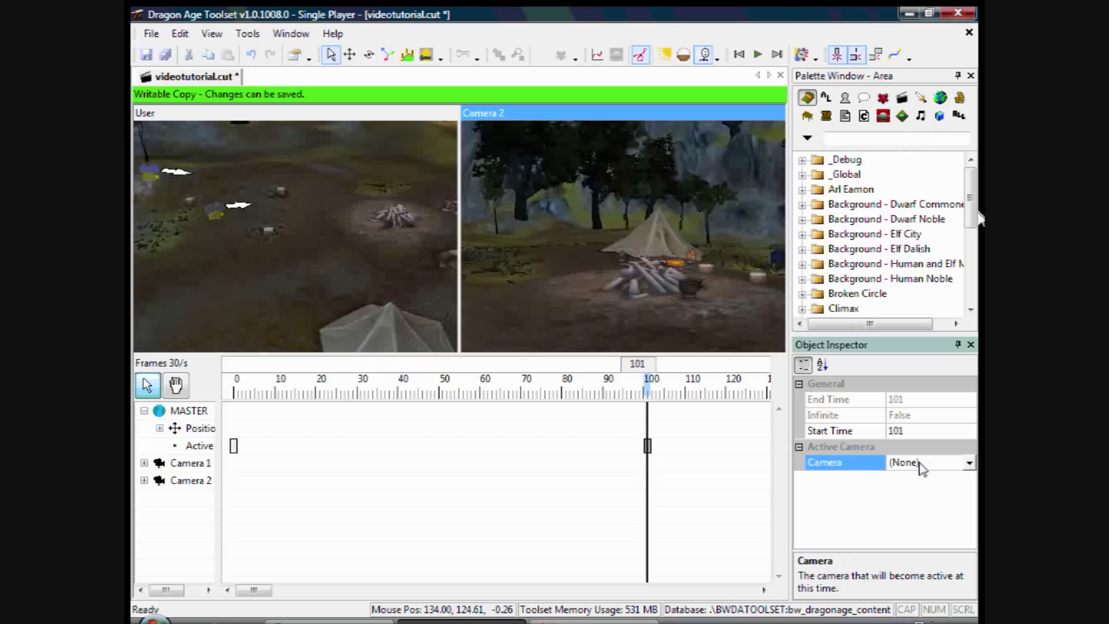
left_click(970, 463)
left_click(933, 509)
Step: Switch the second viewport to the Active Camera view and play the cutscene from frame 0
left_click(235, 394)
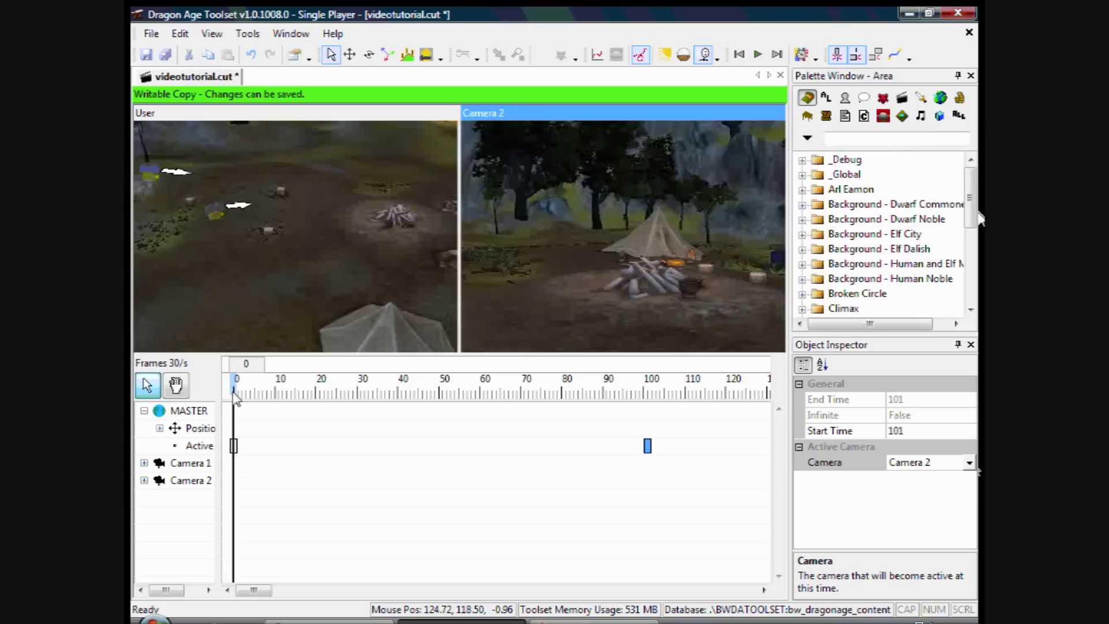
right_click(494, 119)
left_click(535, 322)
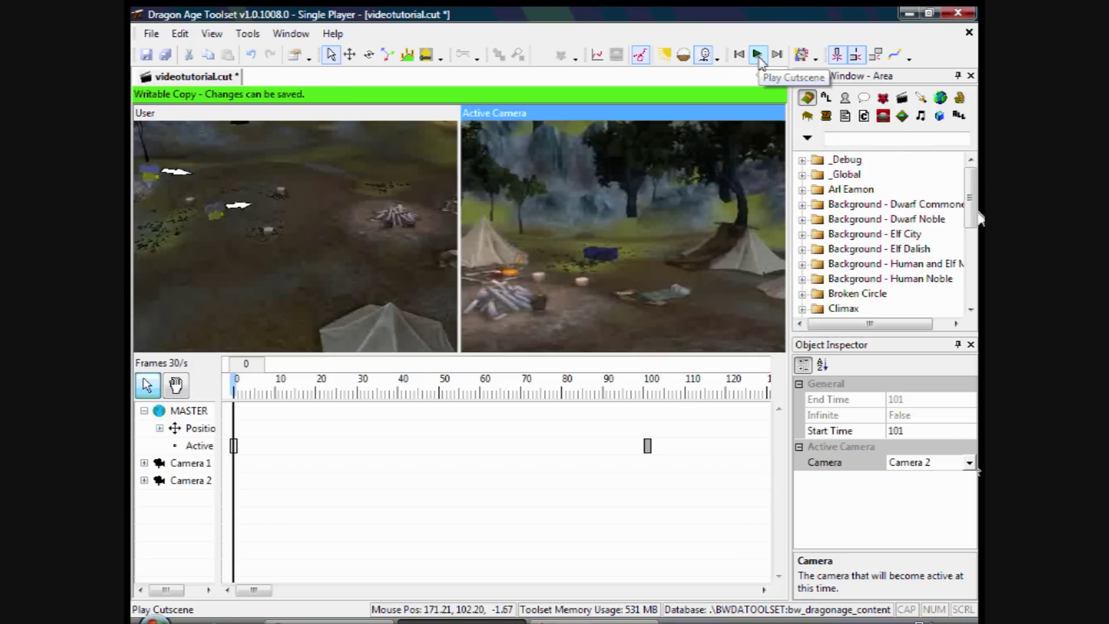
left_click(757, 55)
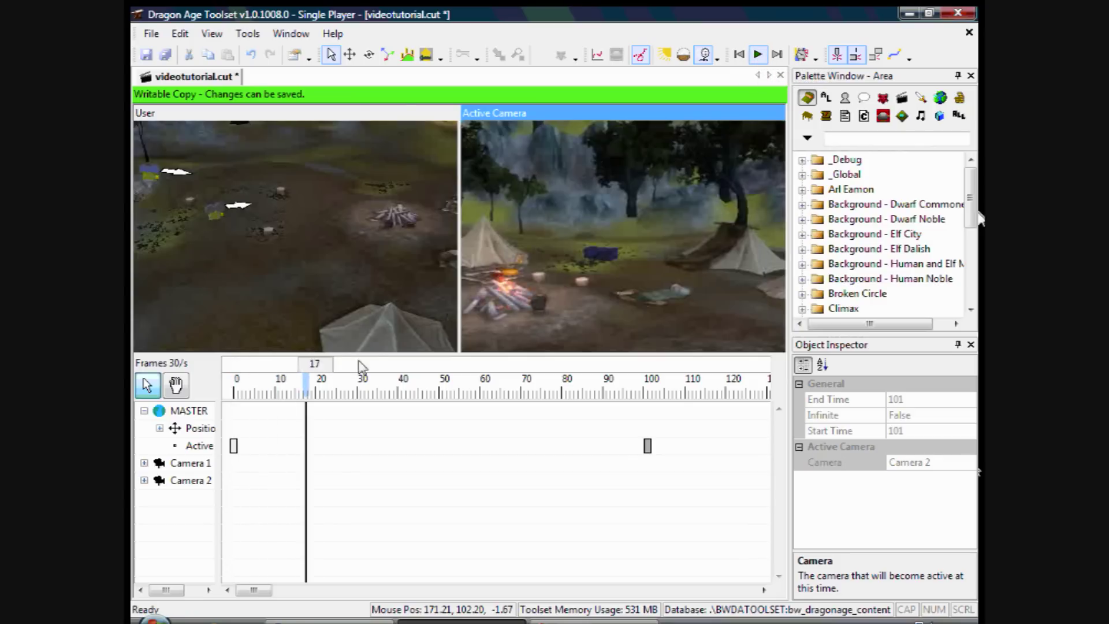